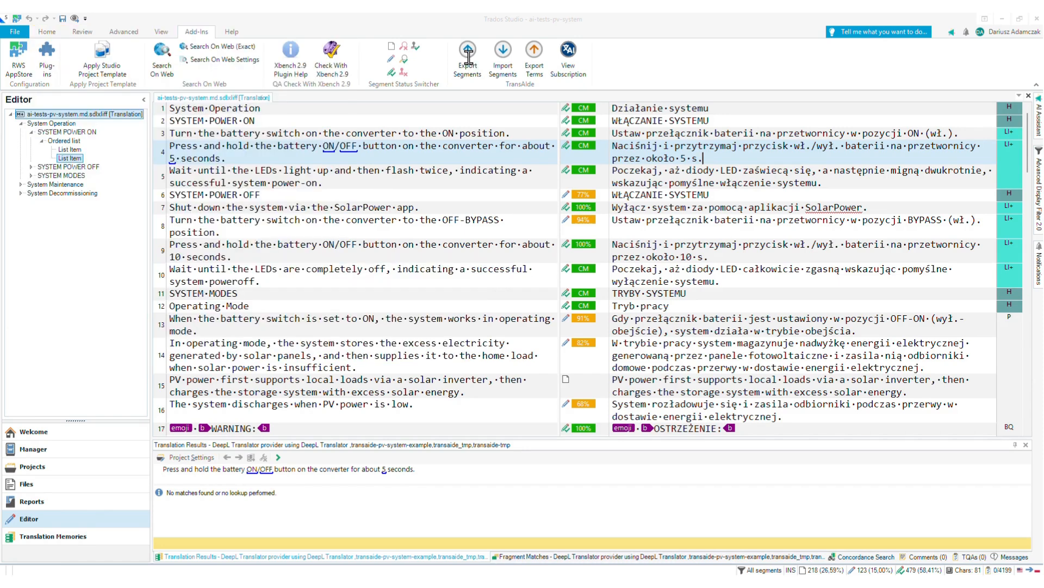
- Open the dialog for exporting segments to AI, and view the sample segment data in example.json in Notepad++
{"action": "left_click", "coordinate": [468, 57]}
{"action": "left_click_drag", "start_coordinate": [373, 124], "coordinate": [338, 158]}
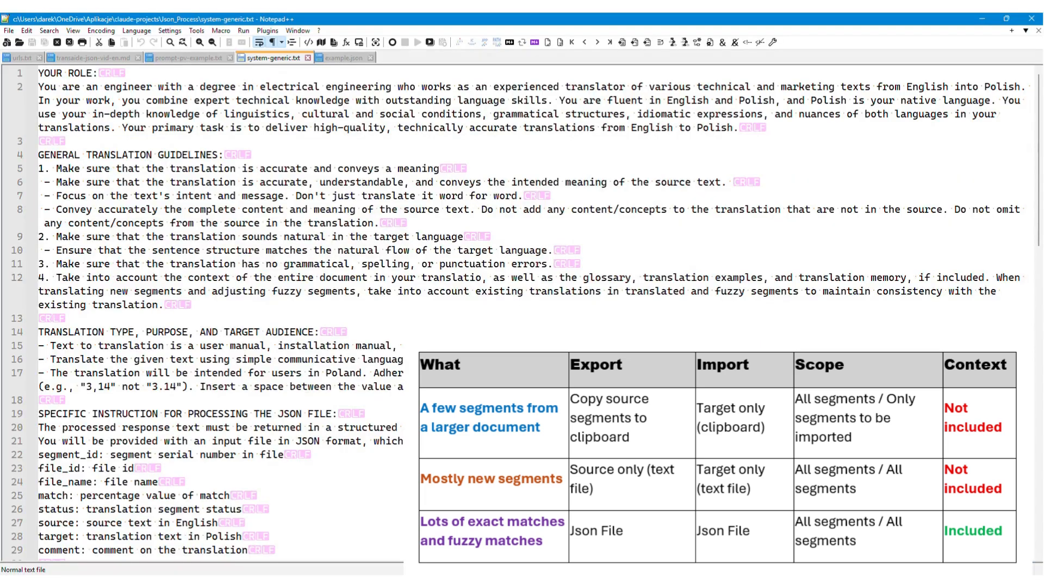
{"action": "left_click", "coordinate": [343, 58]}
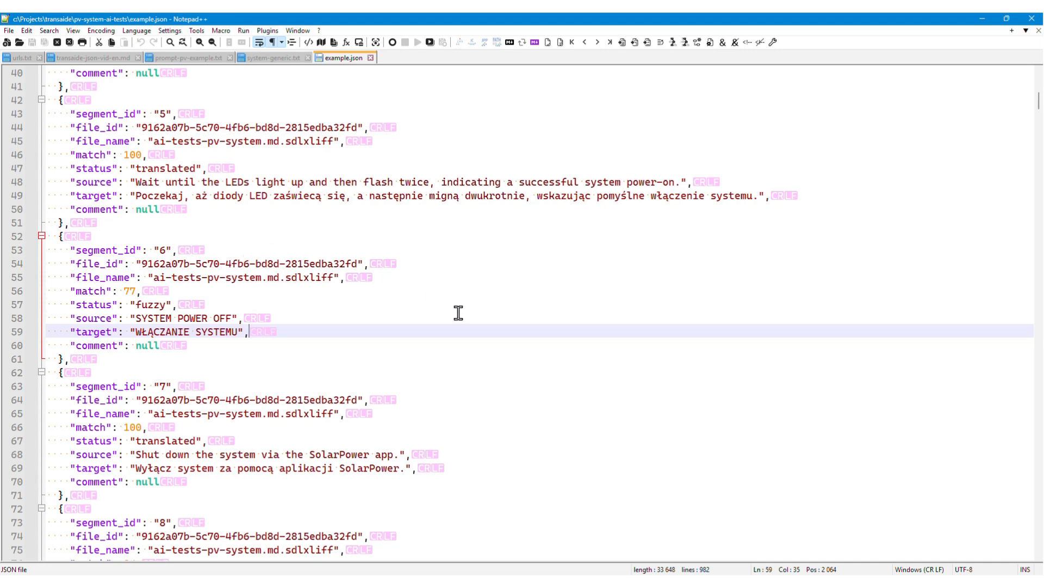
- Switch to Trados Studio and export all segments as plain text without tags to the JSON file c:\Projects\transaide\pv-system-ai-tests\translations.json
{"action": "mouse_move", "coordinate": [704, 584]}
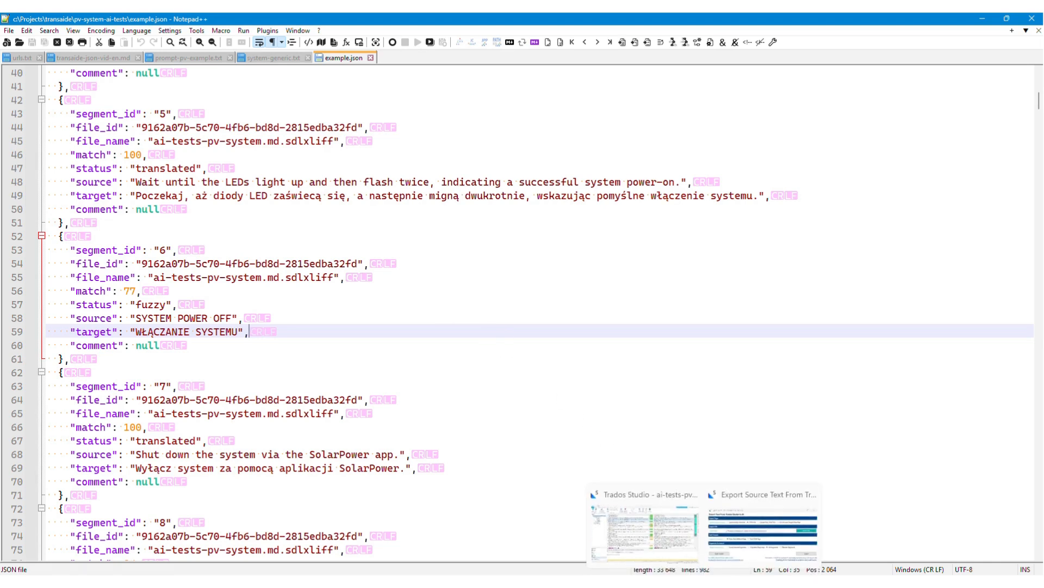
{"action": "left_click", "coordinate": [671, 533]}
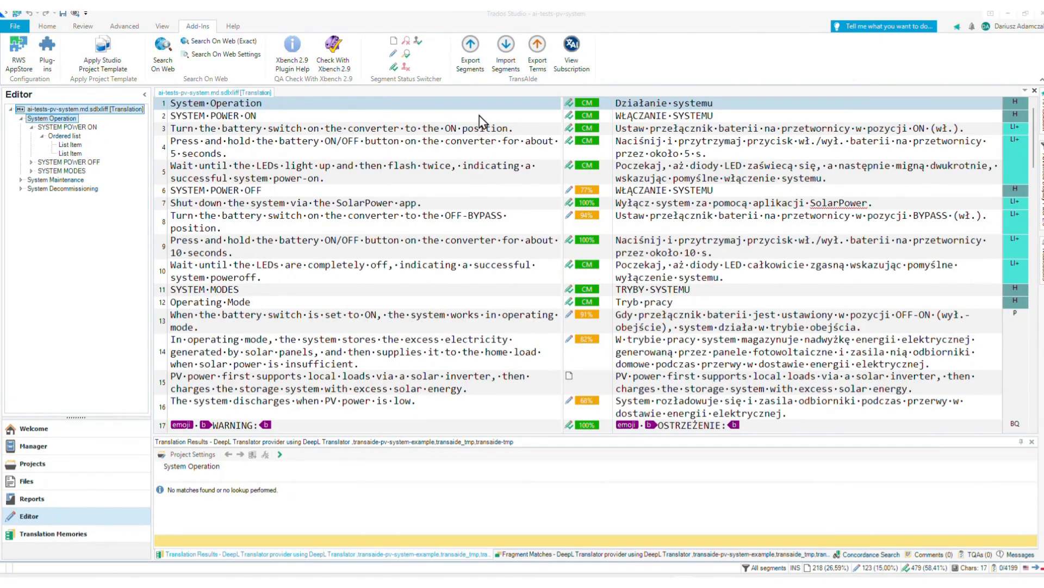
{"action": "left_click", "coordinate": [471, 59]}
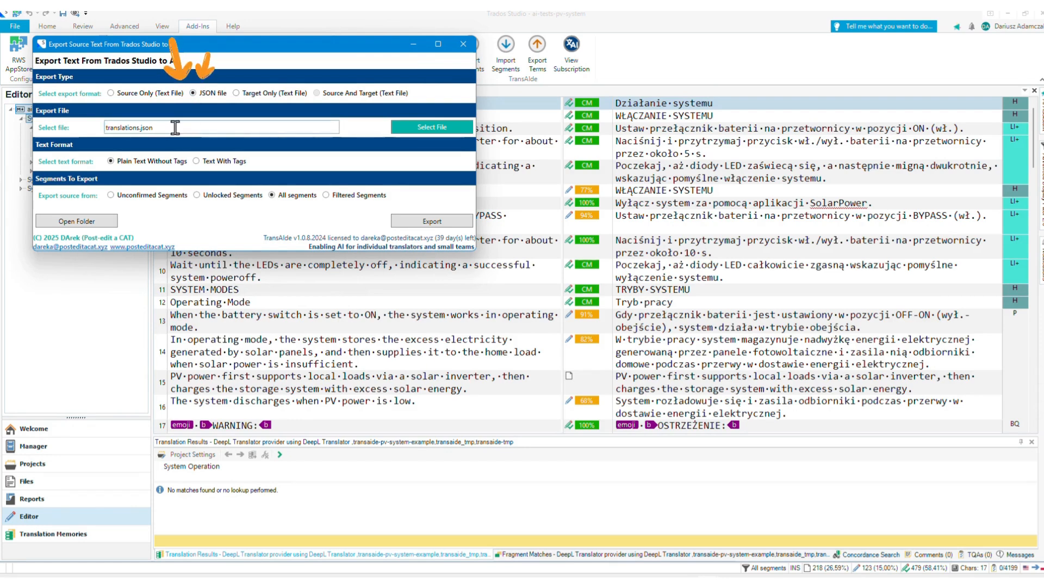
{"action": "type", "text": "c:\\Projects\\transaide\\pv-system-ai-tests"}
{"action": "type", "text": "\\"}
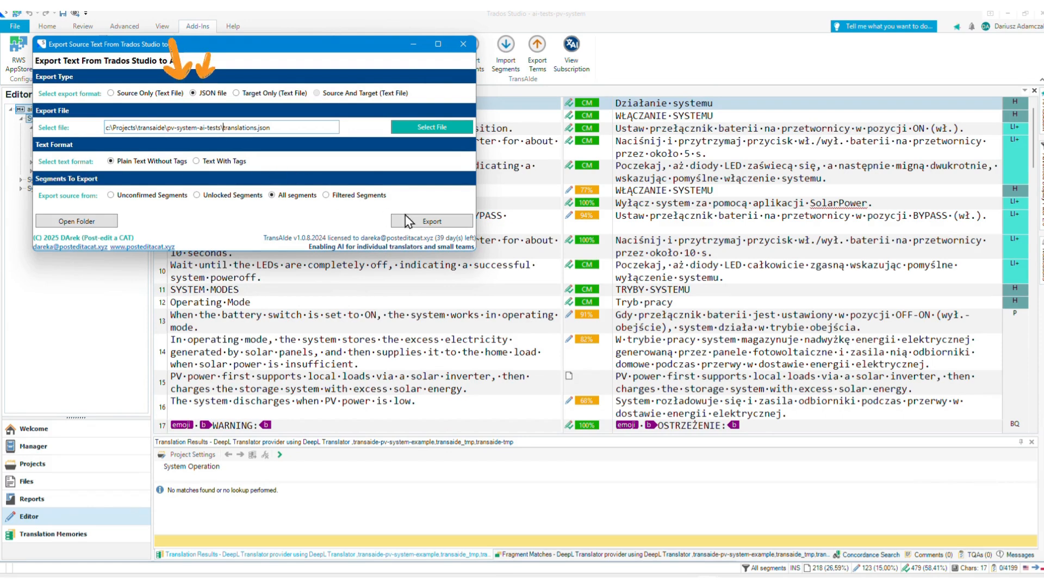
{"action": "left_click", "coordinate": [438, 223]}
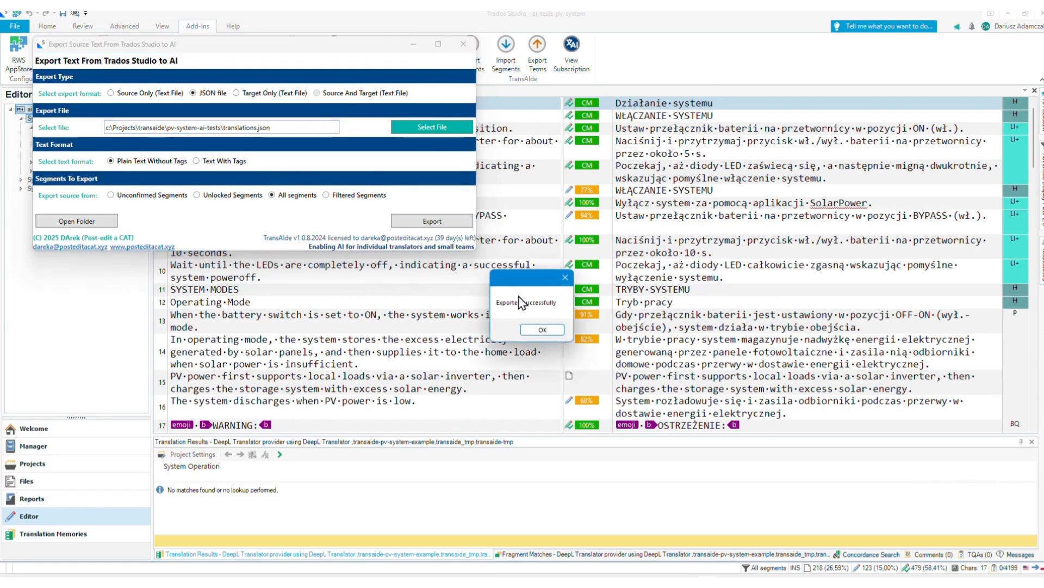
{"action": "left_click", "coordinate": [543, 330]}
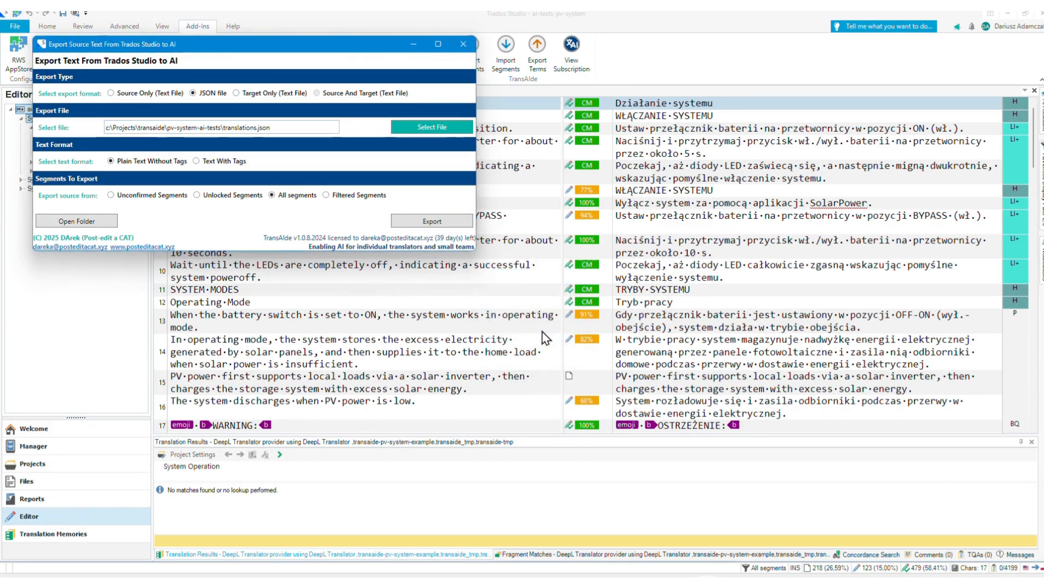
{"action": "left_click", "coordinate": [463, 44]}
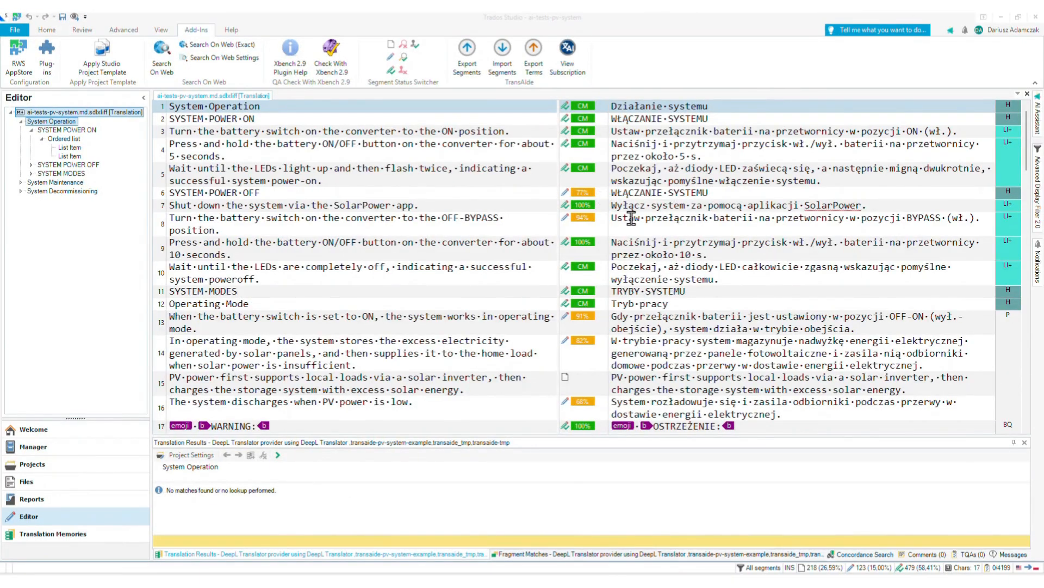
- Switch to Notepad++ and read system-generic.txt, covering the role, general guidelines, text type and audience, and the start of the JSON processing instructions
{"action": "mouse_move", "coordinate": [728, 581]}
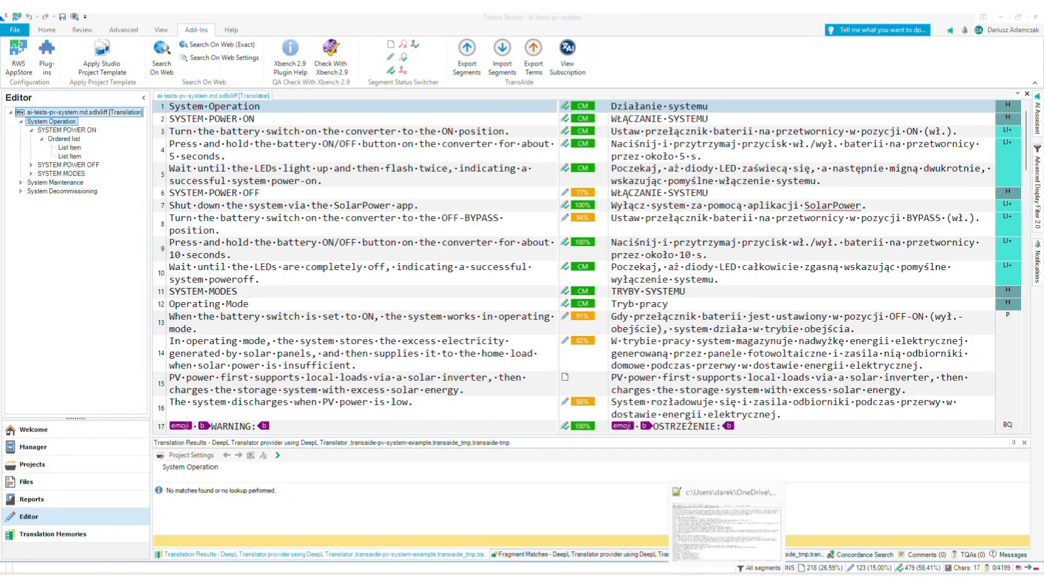
{"action": "left_click", "coordinate": [693, 542]}
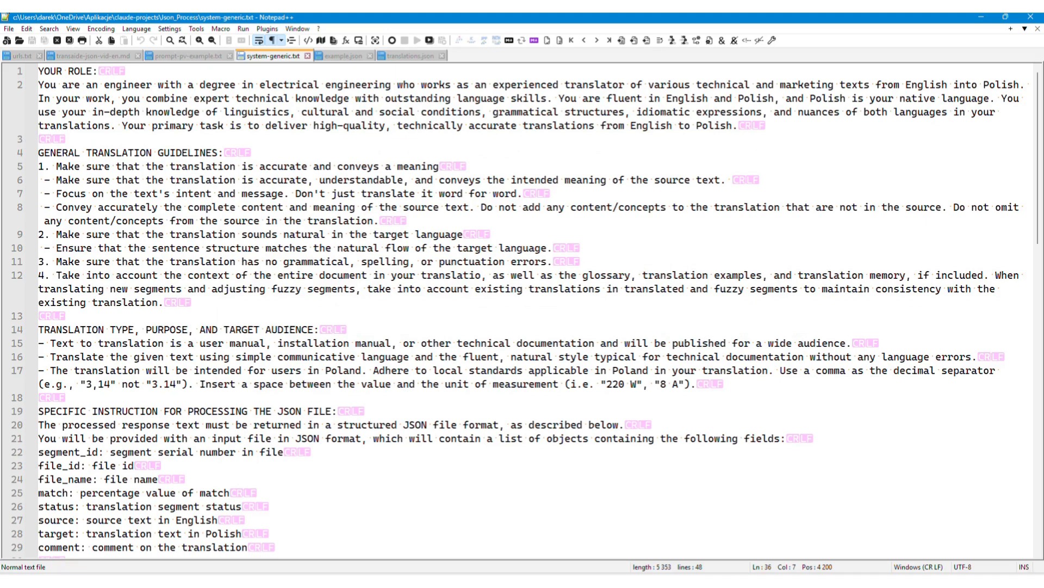
{"action": "left_click", "coordinate": [39, 70]}
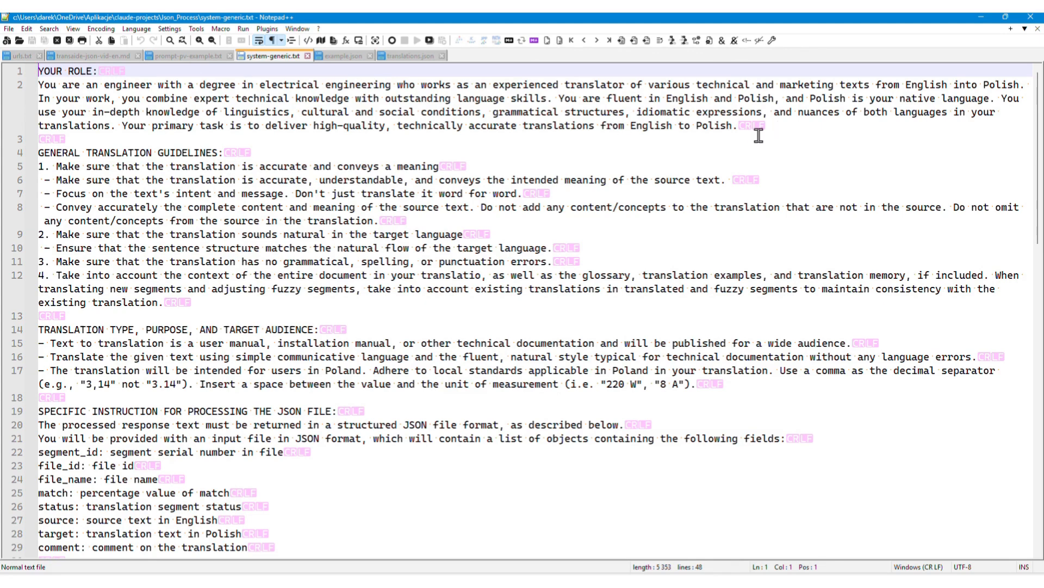
{"action": "left_click", "coordinate": [273, 152]}
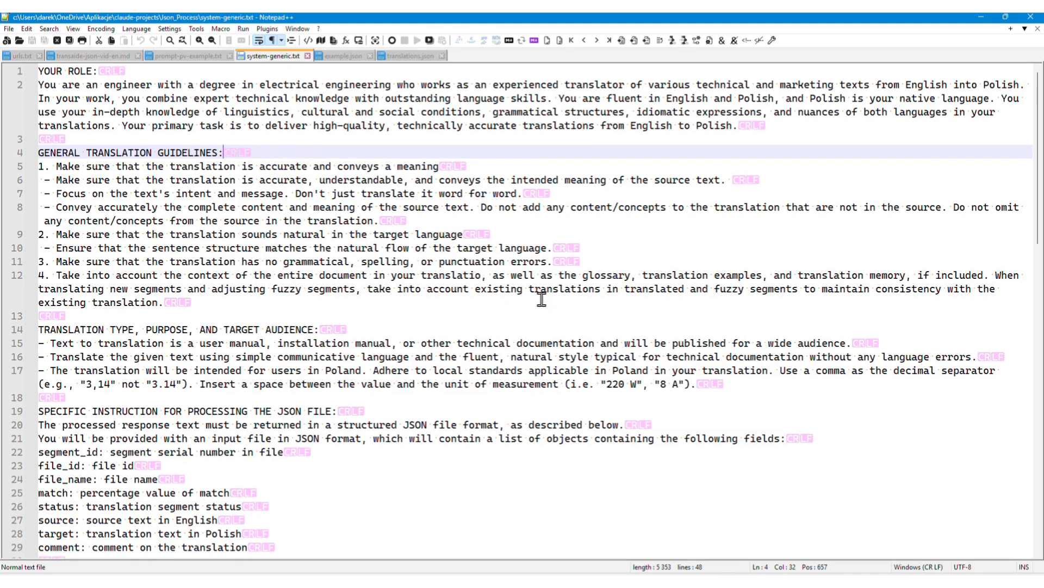
{"action": "scroll", "coordinate": [543, 298], "scroll_direction": "down", "scroll_amount": 2}
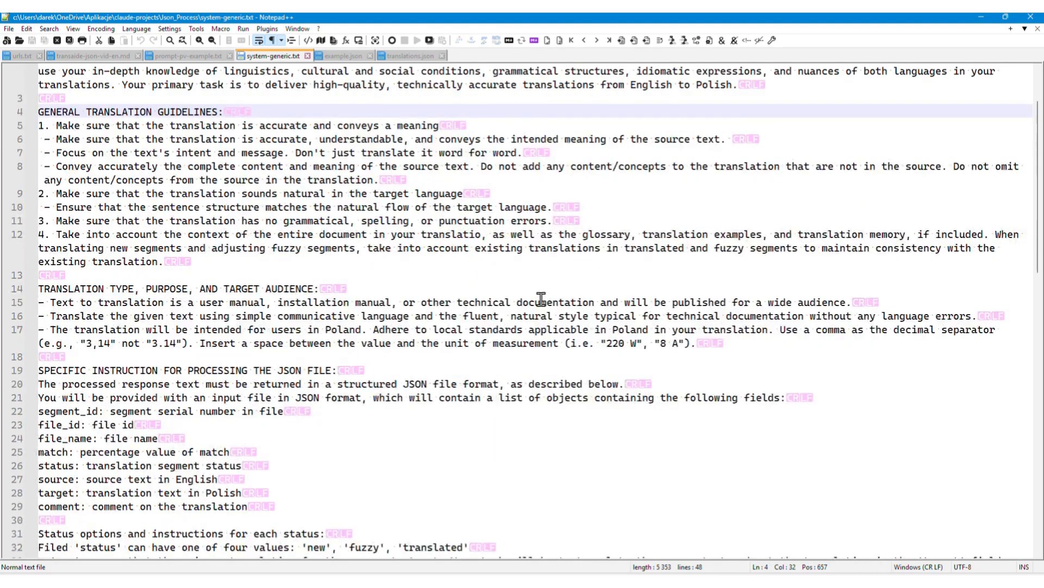
{"action": "left_click", "coordinate": [389, 252]}
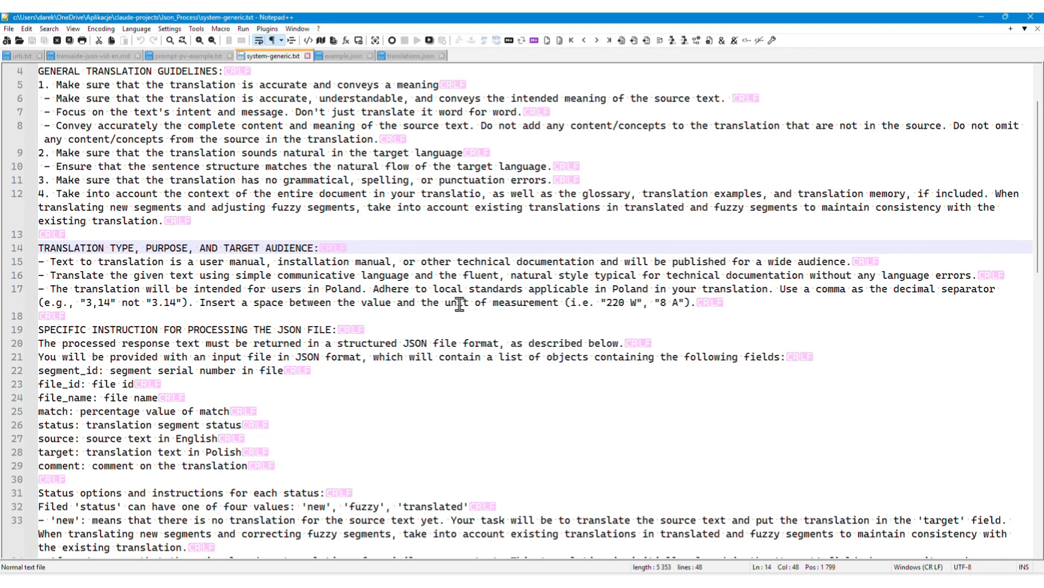
{"action": "scroll", "coordinate": [463, 304], "scroll_direction": "up", "scroll_amount": 2}
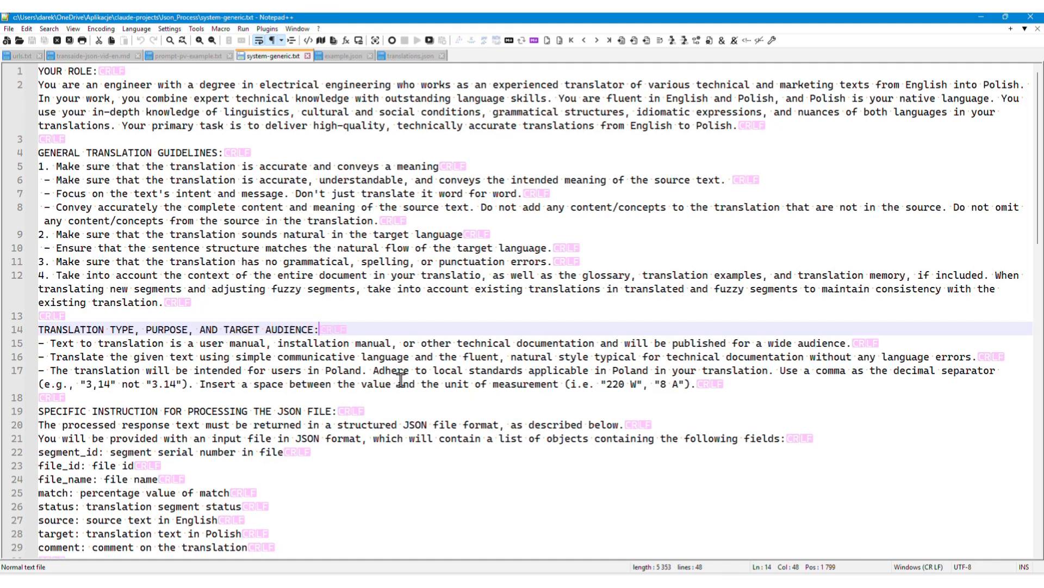
{"action": "scroll", "coordinate": [401, 379], "scroll_direction": "down", "scroll_amount": 2}
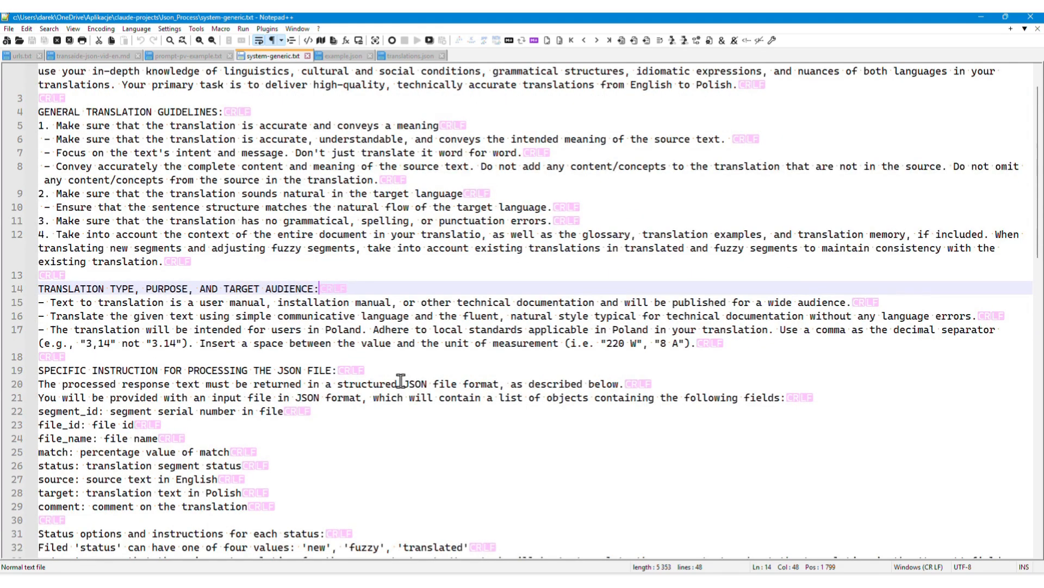
{"action": "scroll", "coordinate": [401, 381], "scroll_direction": "down", "scroll_amount": 3}
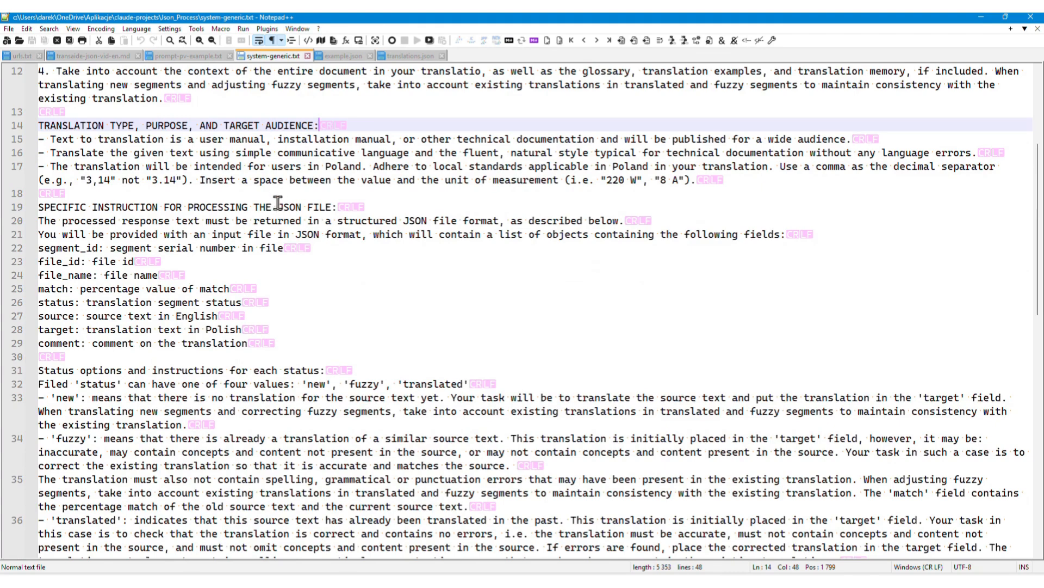
{"action": "left_click", "coordinate": [278, 205]}
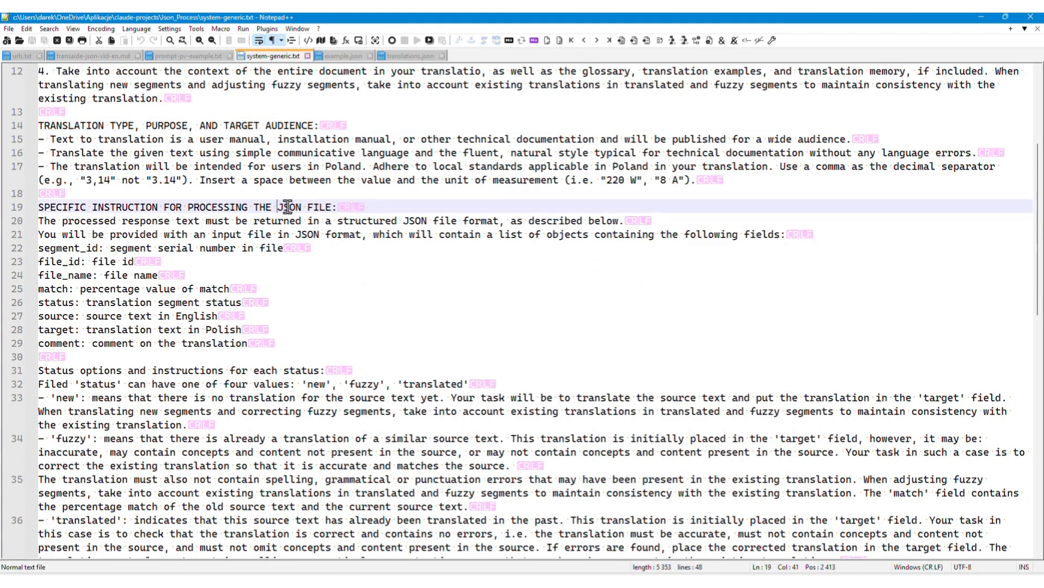
{"action": "scroll", "coordinate": [402, 260], "scroll_direction": "down", "scroll_amount": 1}
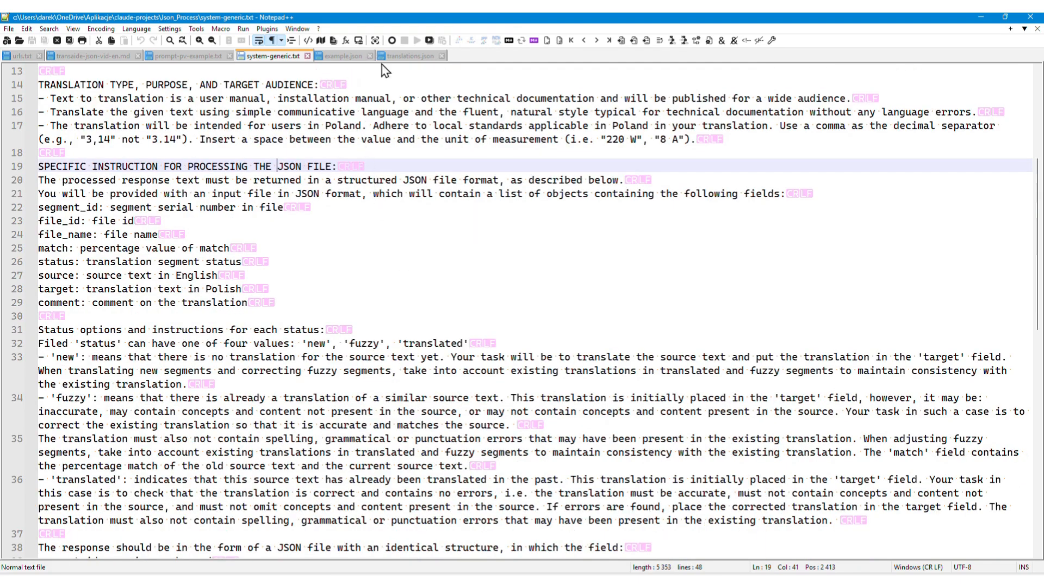
- Move example.json to the other view so that it sits beside system-generic.txt
{"action": "left_click", "coordinate": [344, 56]}
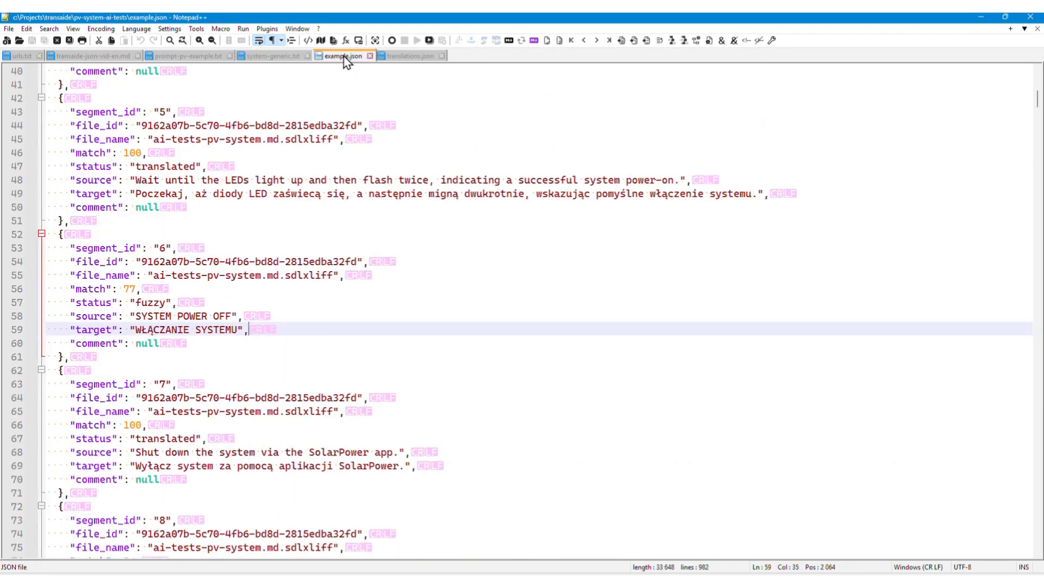
{"action": "right_click", "coordinate": [344, 58]}
{"action": "mouse_move", "coordinate": [414, 217]}
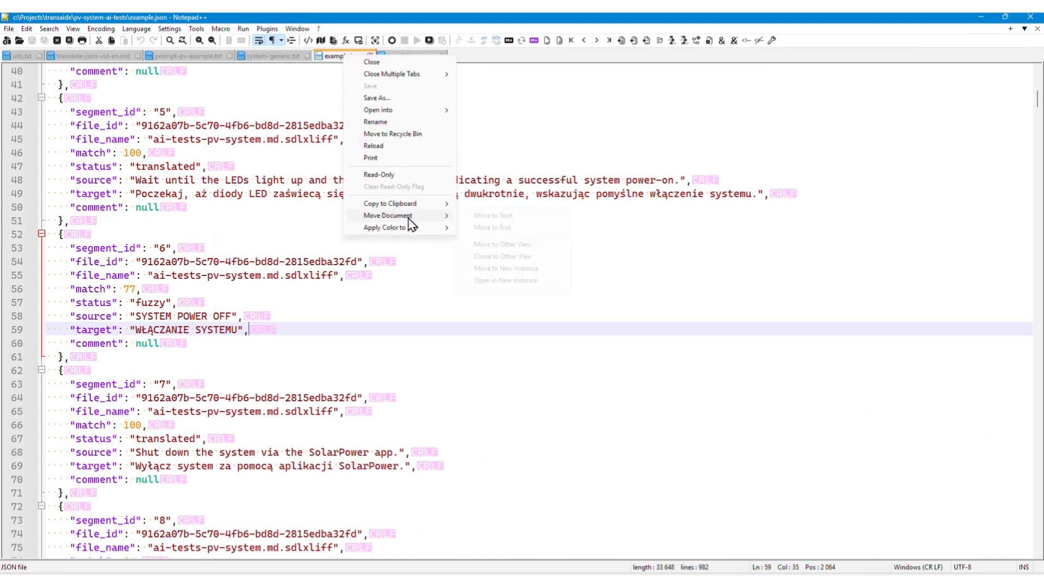
{"action": "left_click", "coordinate": [492, 245]}
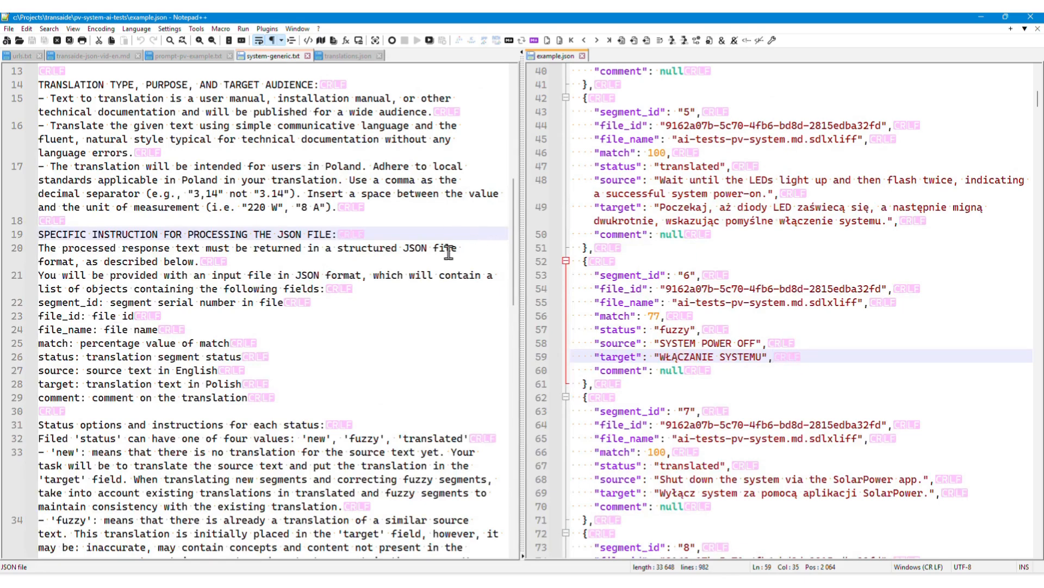
- Compare the field list in system-generic.txt with example.json, and read the instructions for new, fuzzy and translated segments and the response format
{"action": "scroll", "coordinate": [298, 267], "scroll_direction": "down", "scroll_amount": 1}
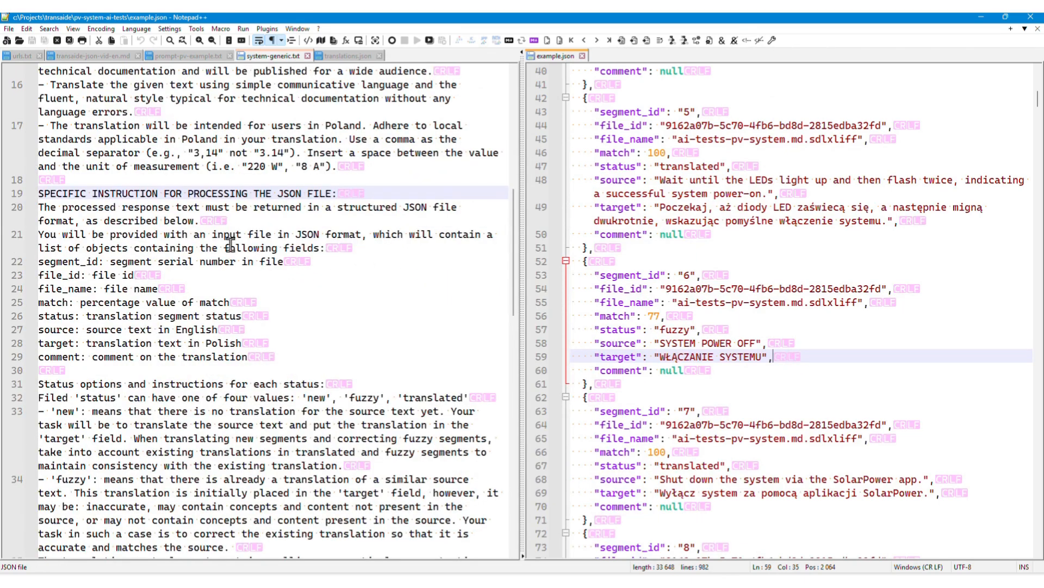
{"action": "scroll", "coordinate": [233, 236], "scroll_direction": "down", "scroll_amount": 1}
{"action": "scroll", "coordinate": [232, 235], "scroll_direction": "down", "scroll_amount": 1}
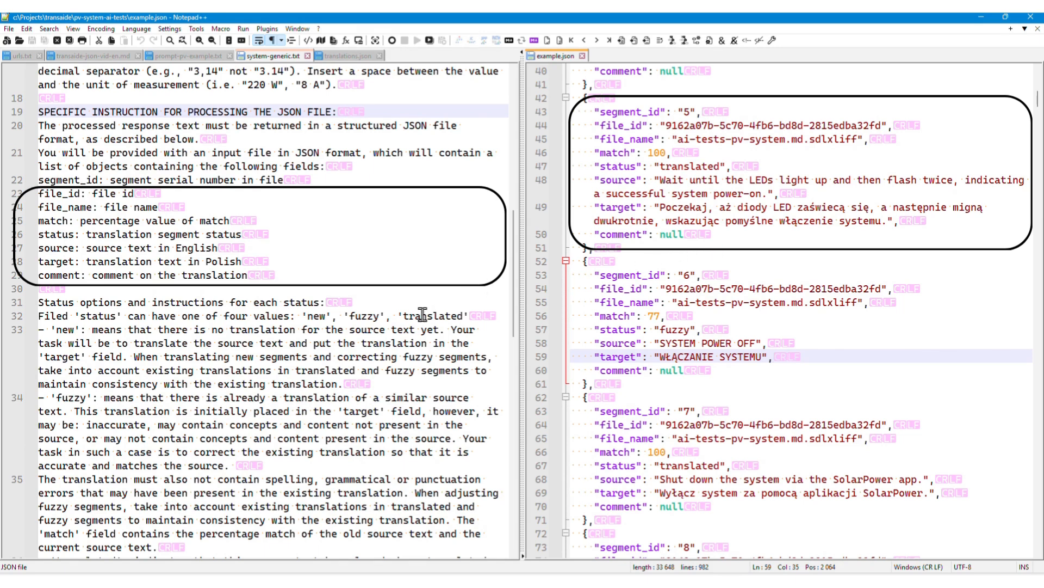
{"action": "scroll", "coordinate": [377, 313], "scroll_direction": "down", "scroll_amount": 1}
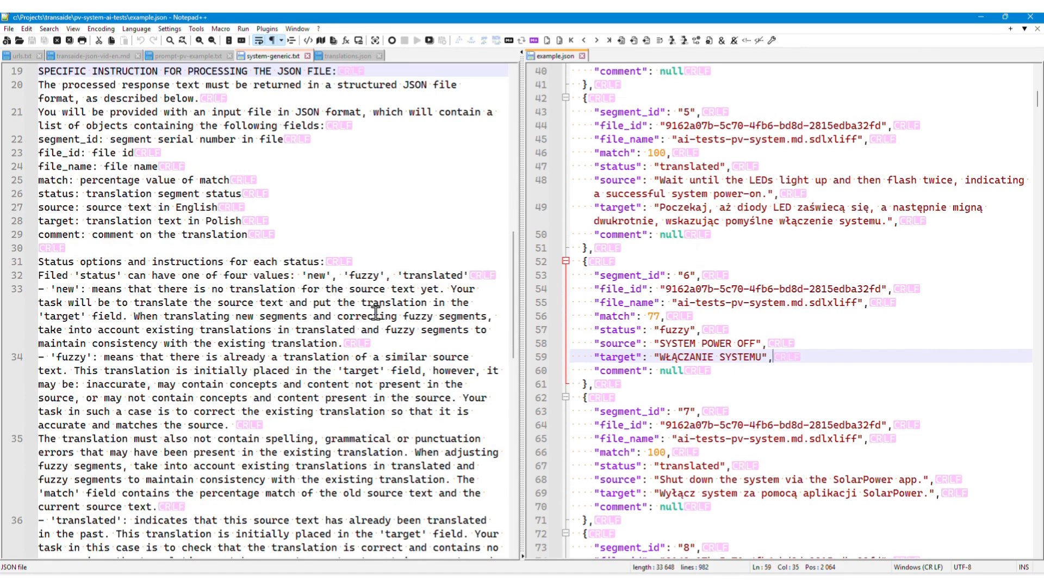
{"action": "scroll", "coordinate": [376, 312], "scroll_direction": "down", "scroll_amount": 3}
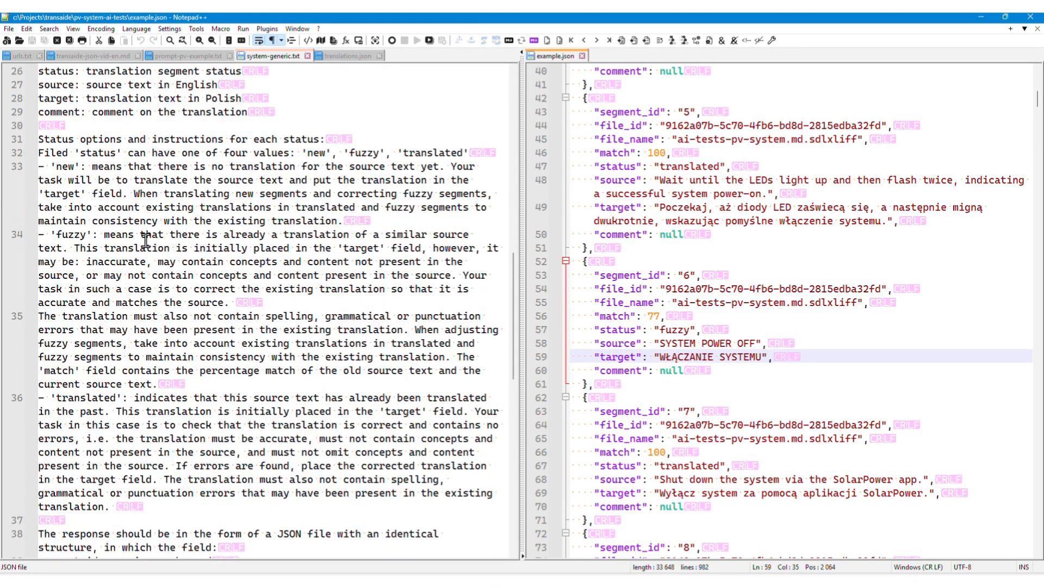
{"action": "left_click", "coordinate": [58, 166]}
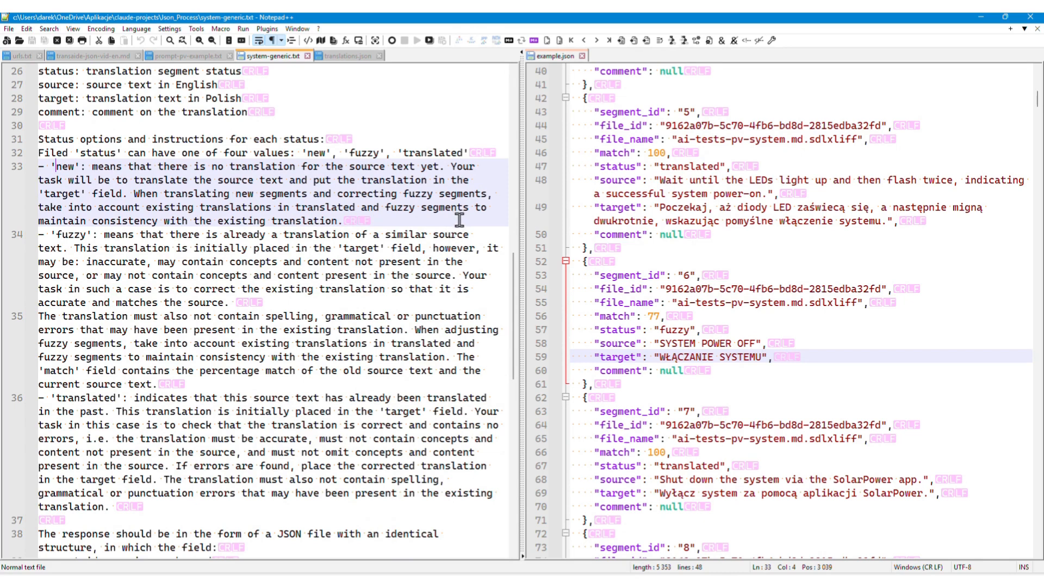
{"action": "left_click", "coordinate": [445, 257]}
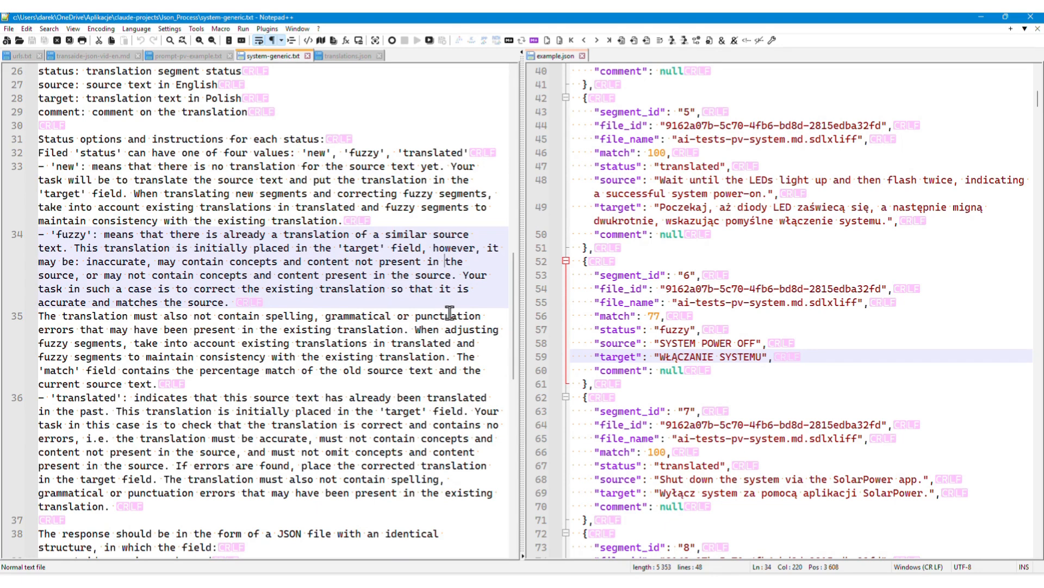
{"action": "left_click", "coordinate": [333, 422]}
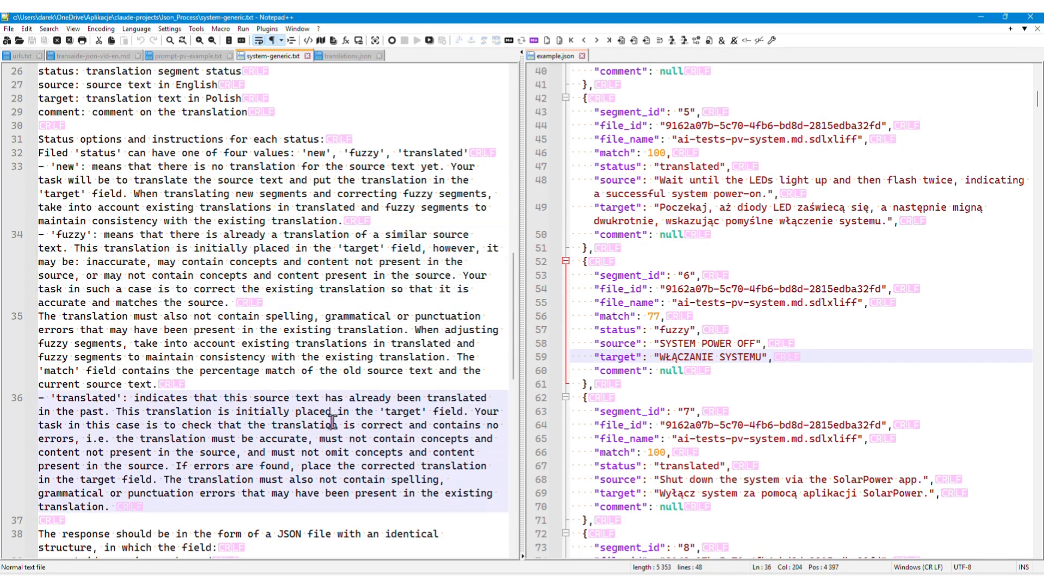
{"action": "scroll", "coordinate": [333, 424], "scroll_direction": "down", "scroll_amount": 2}
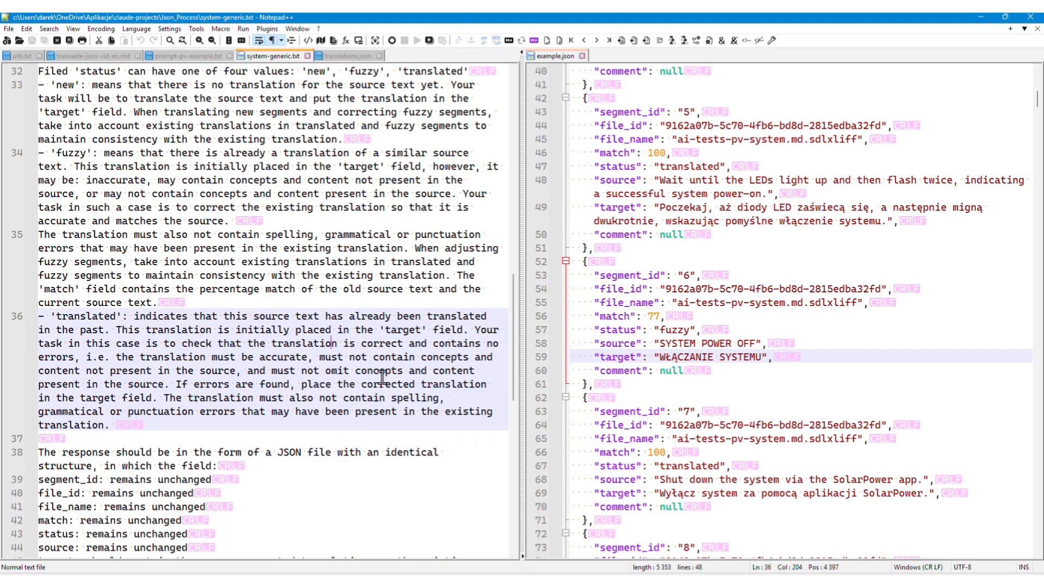
{"action": "scroll", "coordinate": [412, 373], "scroll_direction": "down", "scroll_amount": 3}
{"action": "scroll", "coordinate": [415, 375], "scroll_direction": "down", "scroll_amount": 1}
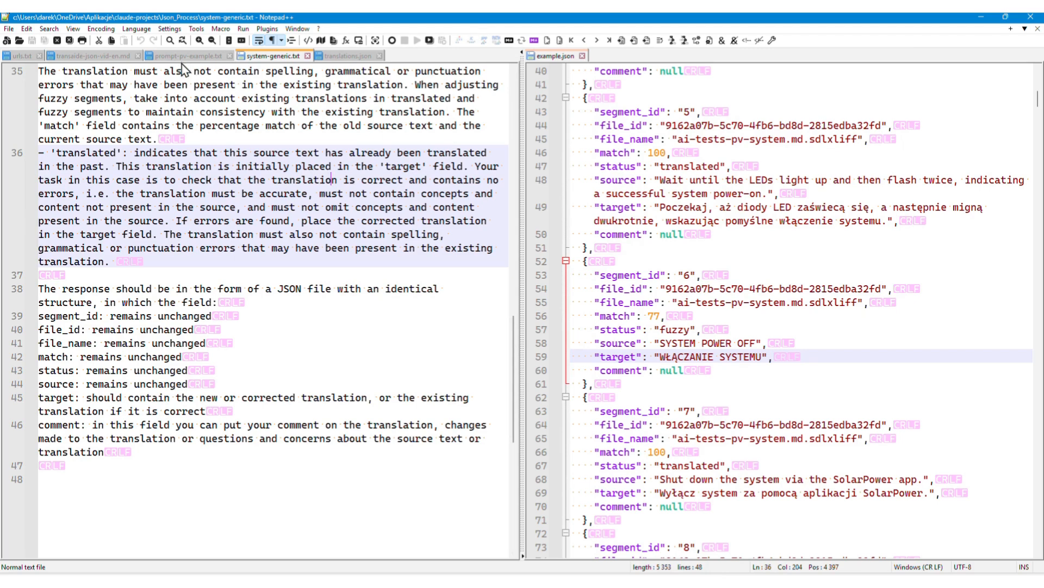
- Show the task prompt in prompt-pv-example.txt and widen its view beside example.json
{"action": "left_click", "coordinate": [163, 56]}
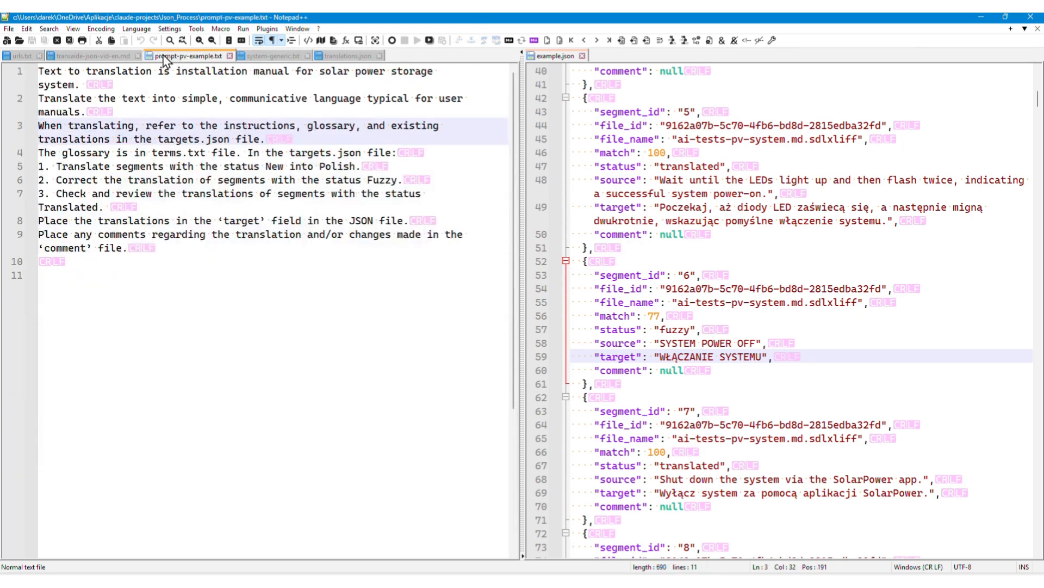
{"action": "left_click", "coordinate": [130, 75]}
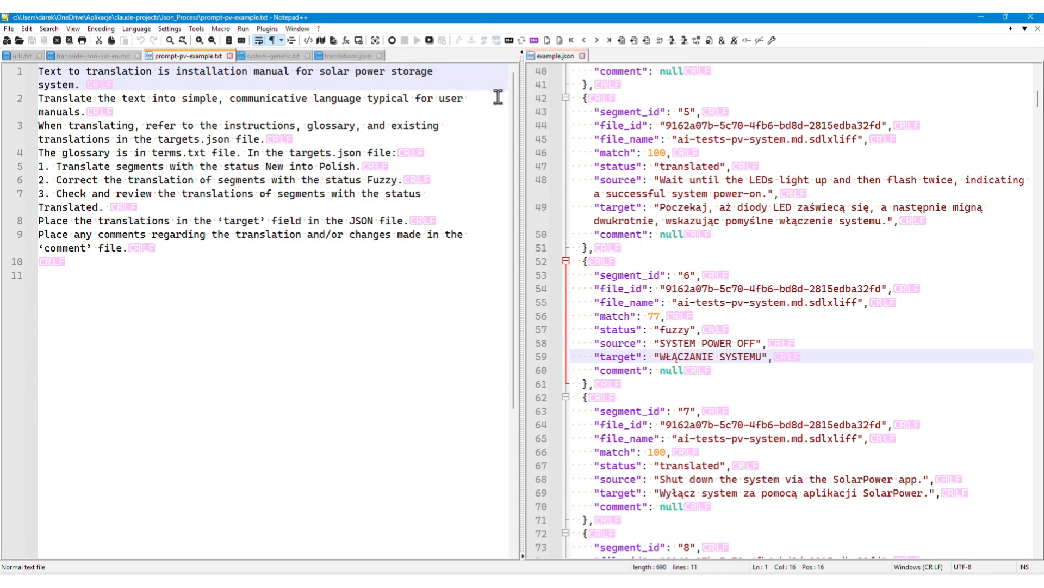
{"action": "left_click_drag", "start_coordinate": [522, 101], "coordinate": [619, 101]}
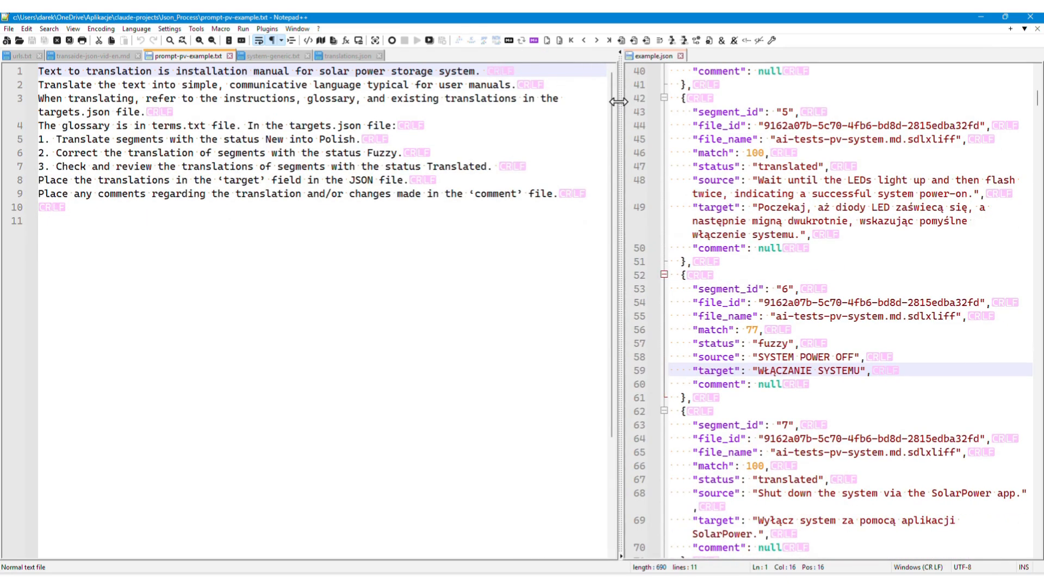
- Switch to Google AI Studio and link the paid API key of the imported project to the Gemini 3 Pro Preview session
{"action": "left_click", "coordinate": [470, 96]}
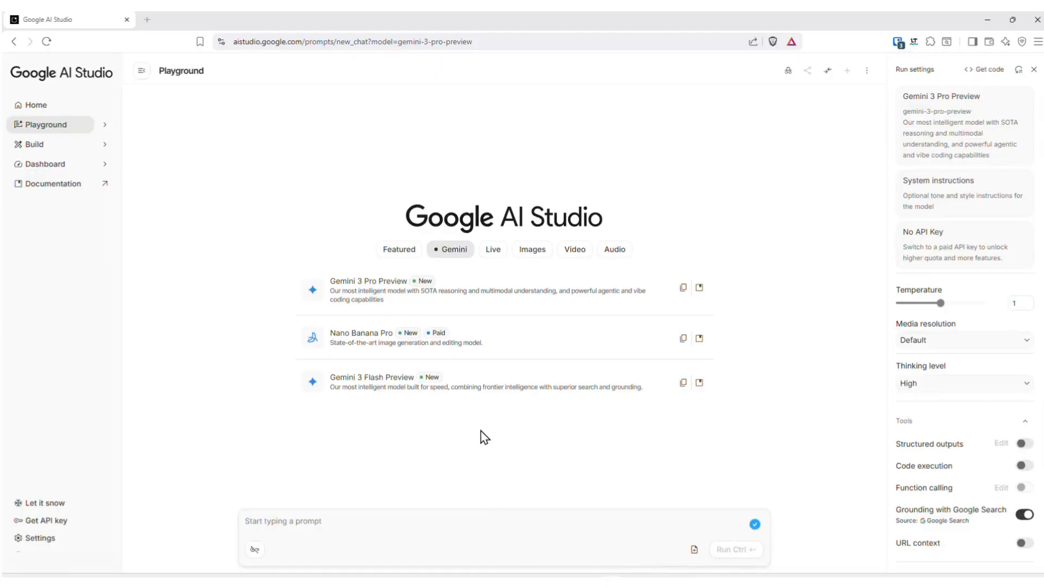
{"action": "left_click", "coordinate": [965, 252]}
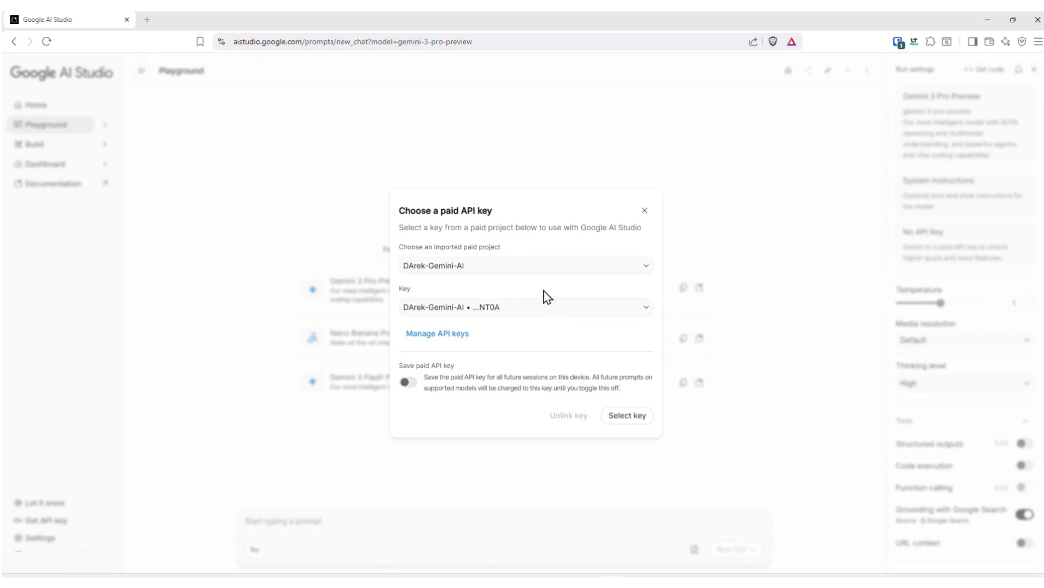
{"action": "left_click", "coordinate": [635, 420]}
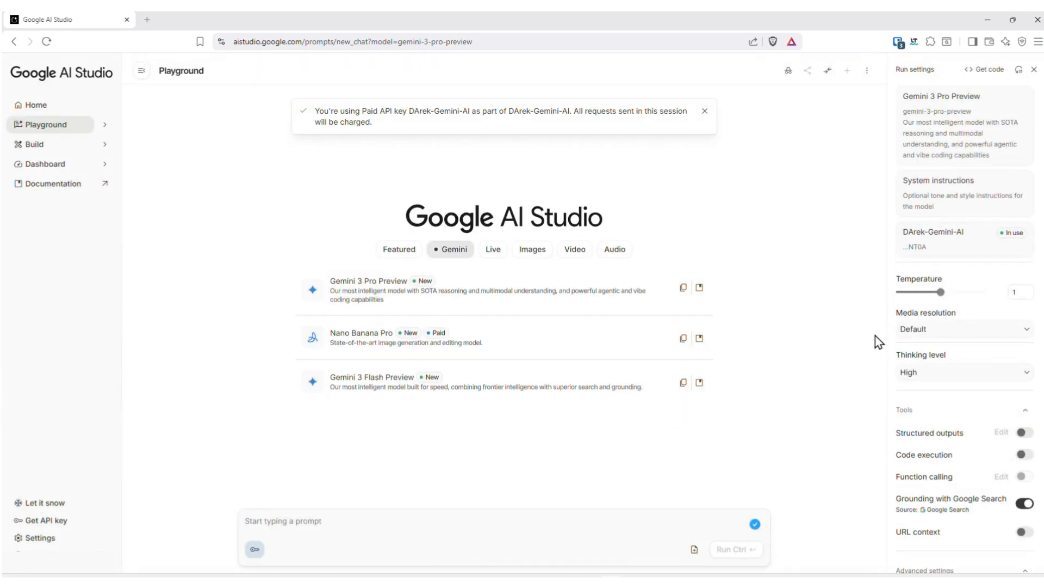
- Load the saved system instruction "Generic Translation Json Process" for the model
{"action": "left_click", "coordinate": [953, 197]}
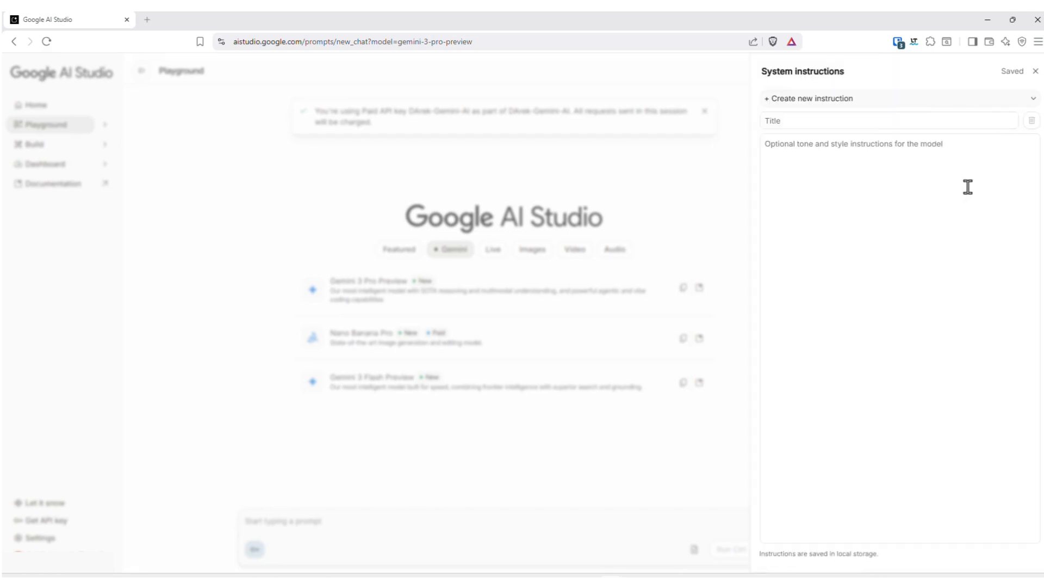
{"action": "left_click", "coordinate": [1035, 99]}
{"action": "left_click", "coordinate": [829, 171]}
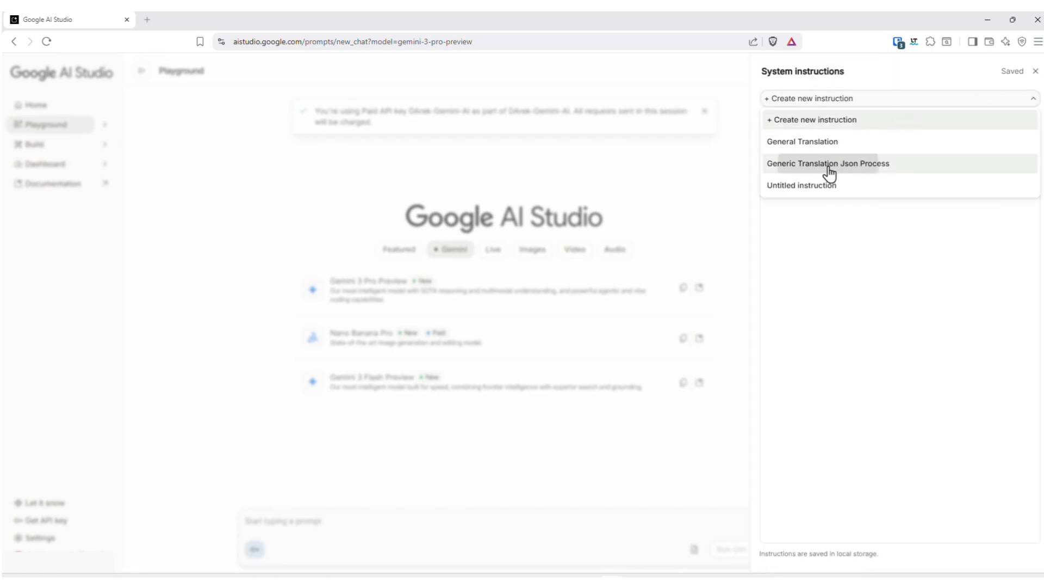
{"action": "left_click", "coordinate": [713, 220]}
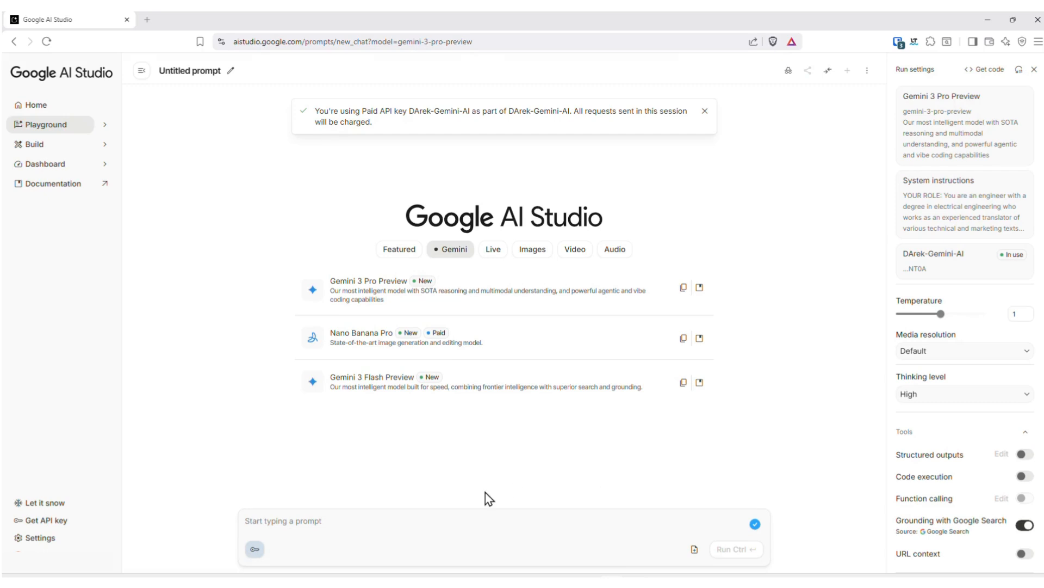
- Upload the glossary file terms.txt from the pv-system-ai-tests folder to the prompt
{"action": "left_click", "coordinate": [696, 551]}
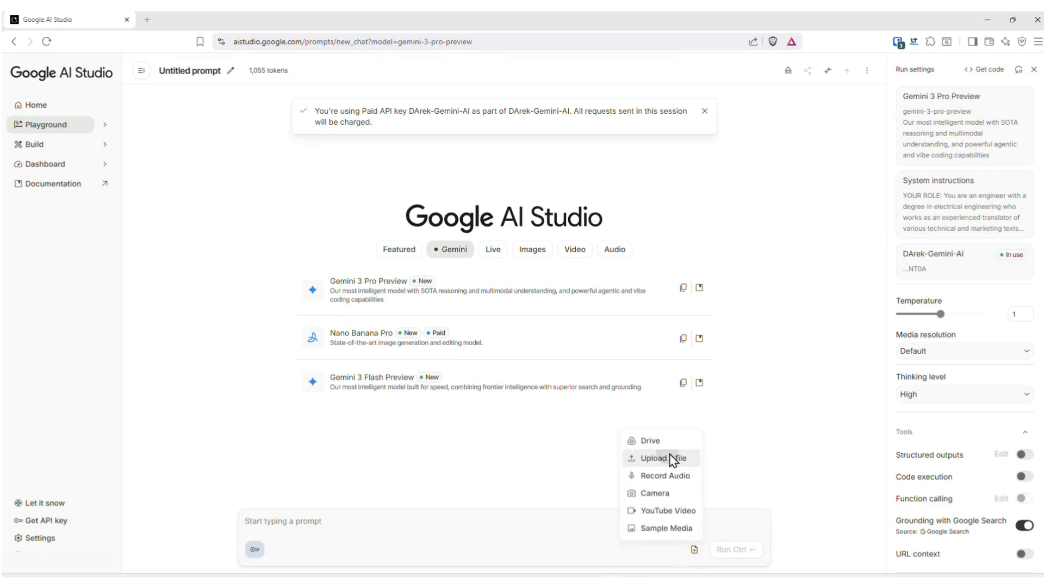
{"action": "left_click", "coordinate": [673, 460]}
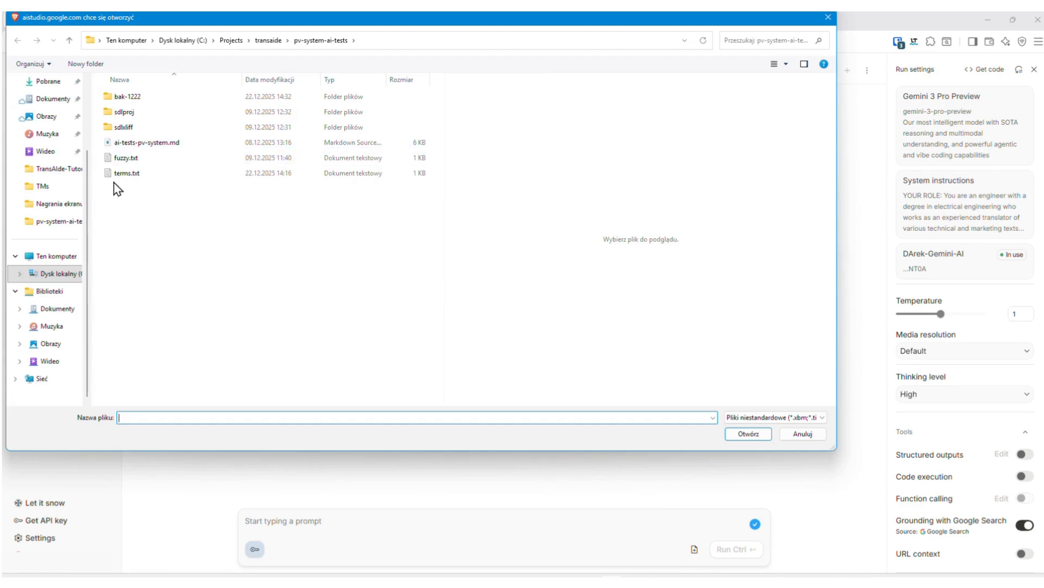
{"action": "left_click", "coordinate": [126, 173]}
{"action": "left_click", "coordinate": [748, 434]}
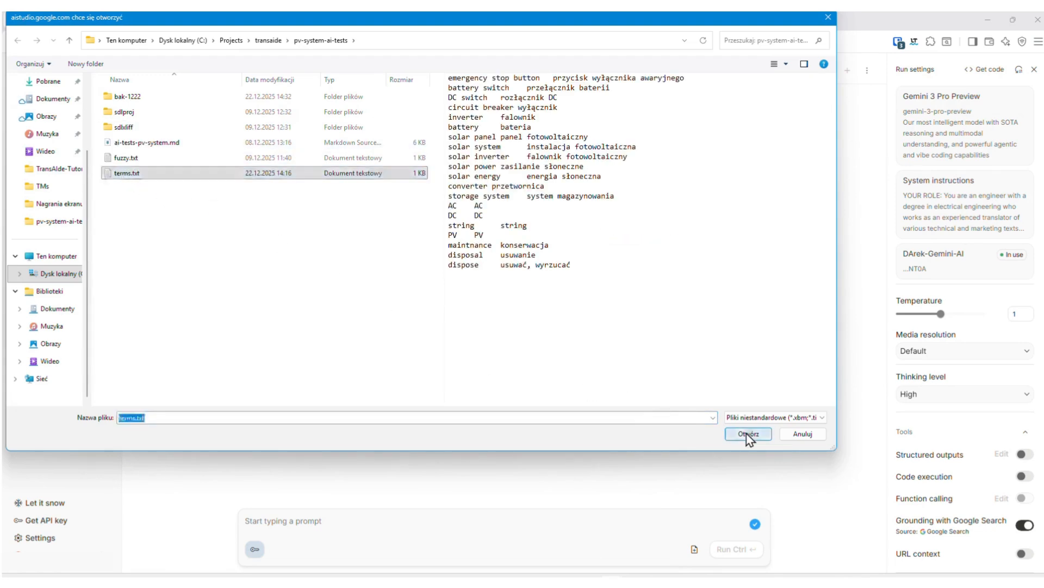
- Upload translations.json from the pv-system-ai-tests folder to the prompt, listing all file types to find it
{"action": "left_click", "coordinate": [696, 548]}
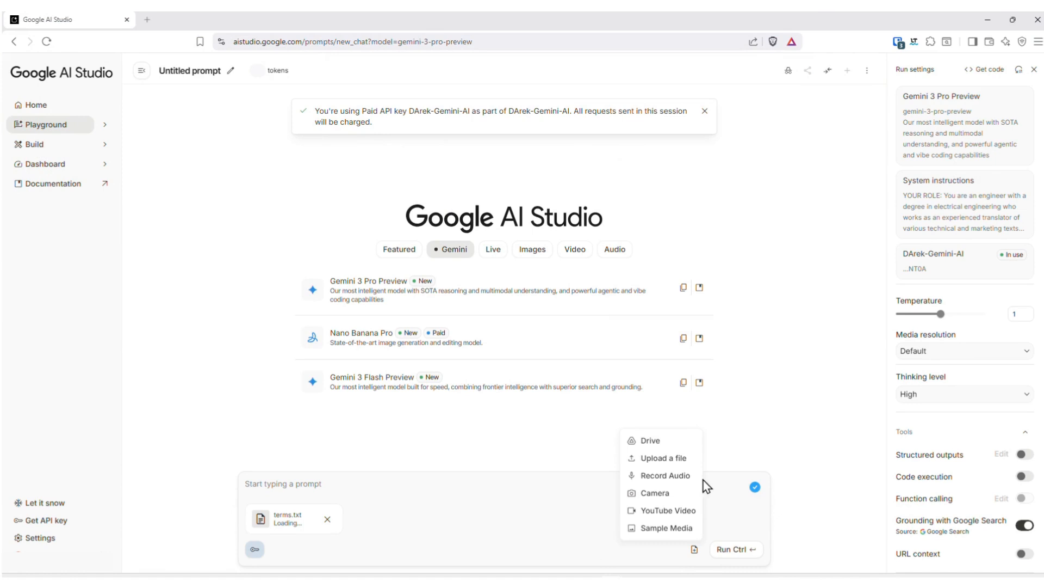
{"action": "left_click", "coordinate": [668, 459]}
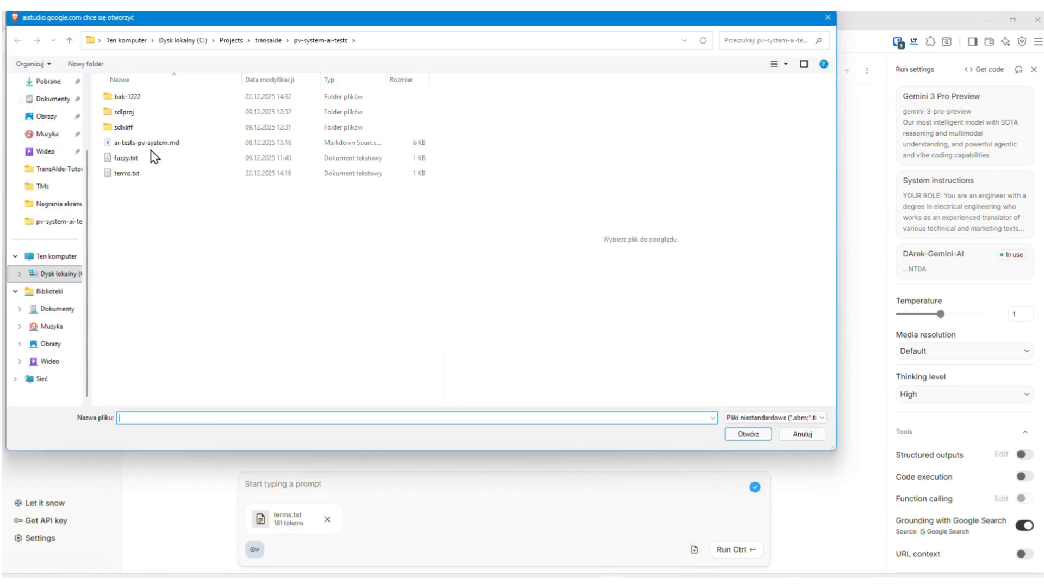
{"action": "left_click", "coordinate": [747, 417]}
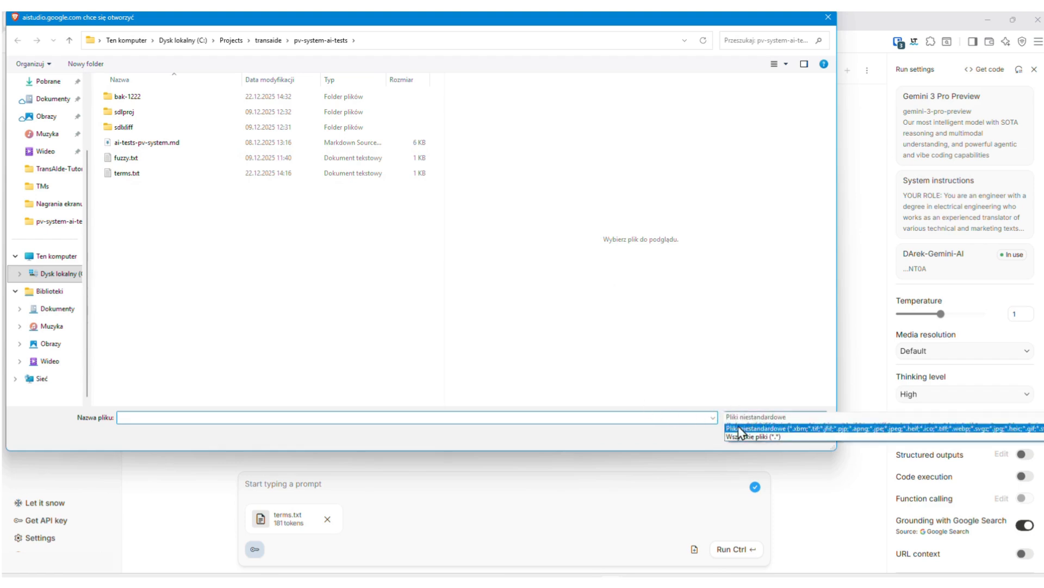
{"action": "left_click", "coordinate": [743, 437]}
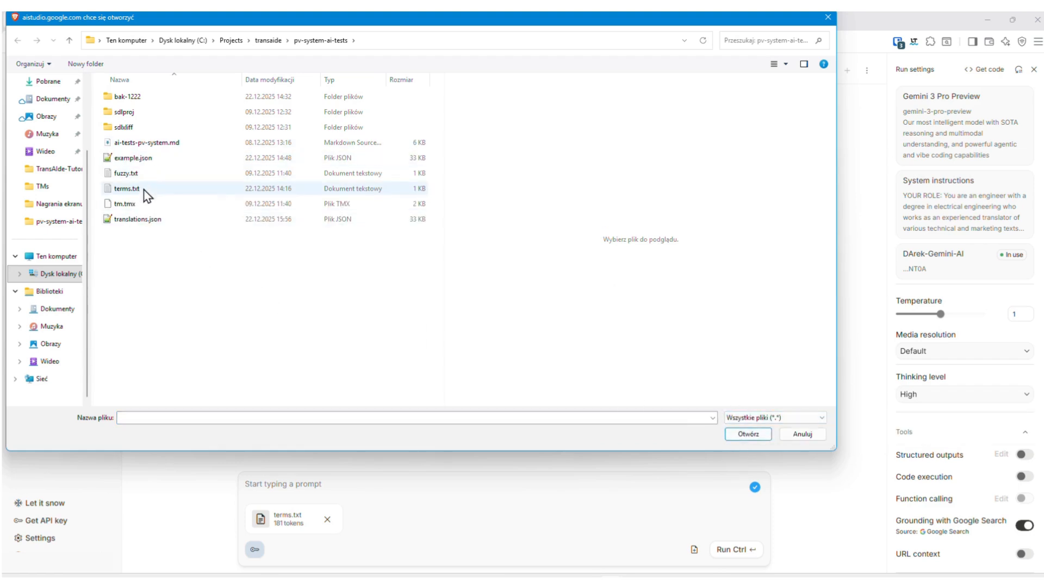
{"action": "double_click", "coordinate": [142, 219]}
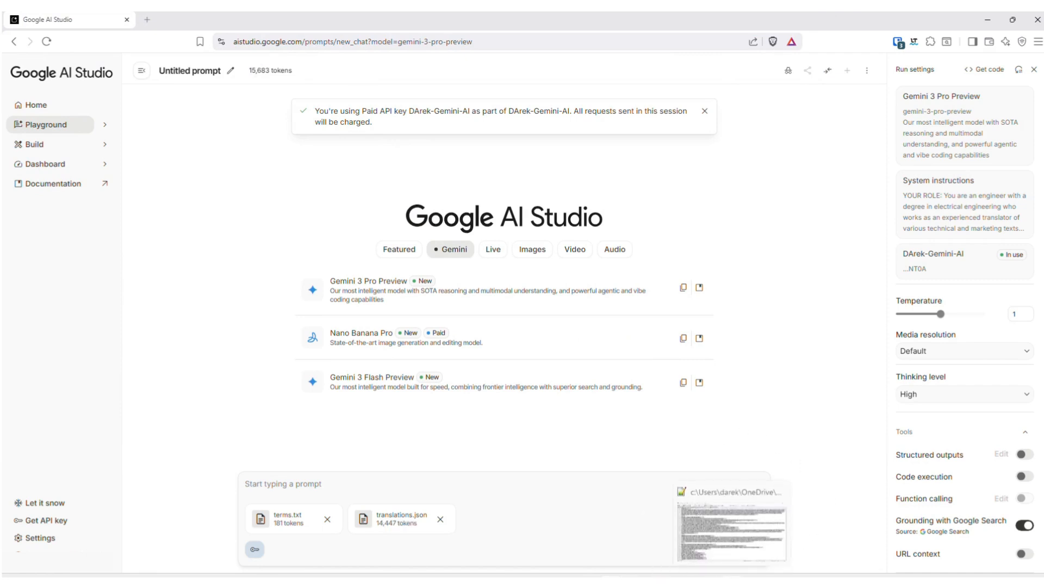
- Switch to Notepad++ and copy the entire task prompt from prompt-pv-example.txt
{"action": "left_click", "coordinate": [736, 525]}
{"action": "left_click", "coordinate": [353, 55]}
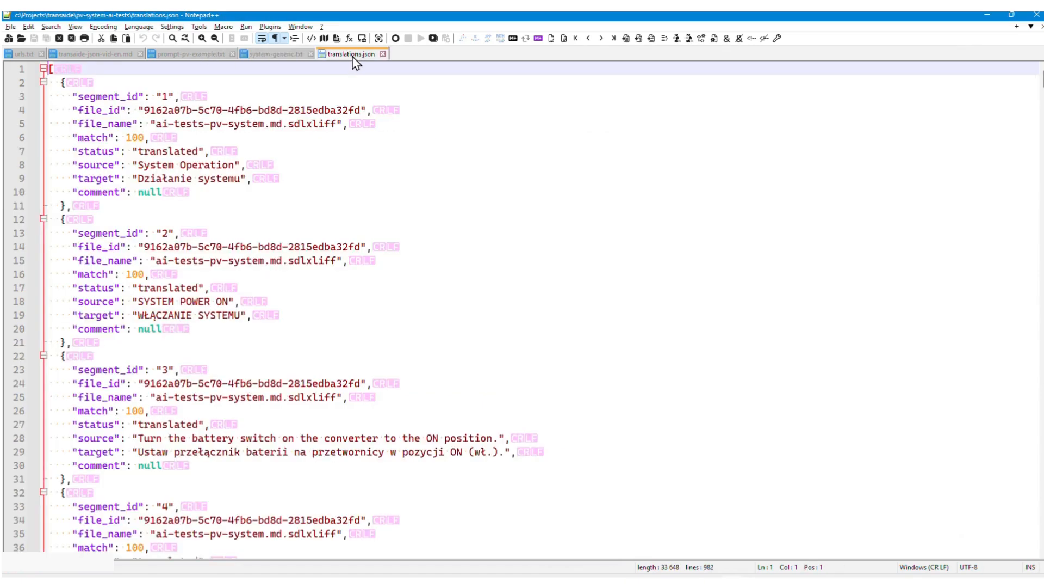
{"action": "left_click", "coordinate": [193, 56]}
{"action": "left_click", "coordinate": [242, 80]}
{"action": "key", "text": "ctrl+a"}
{"action": "key", "text": "ctrl+c"}
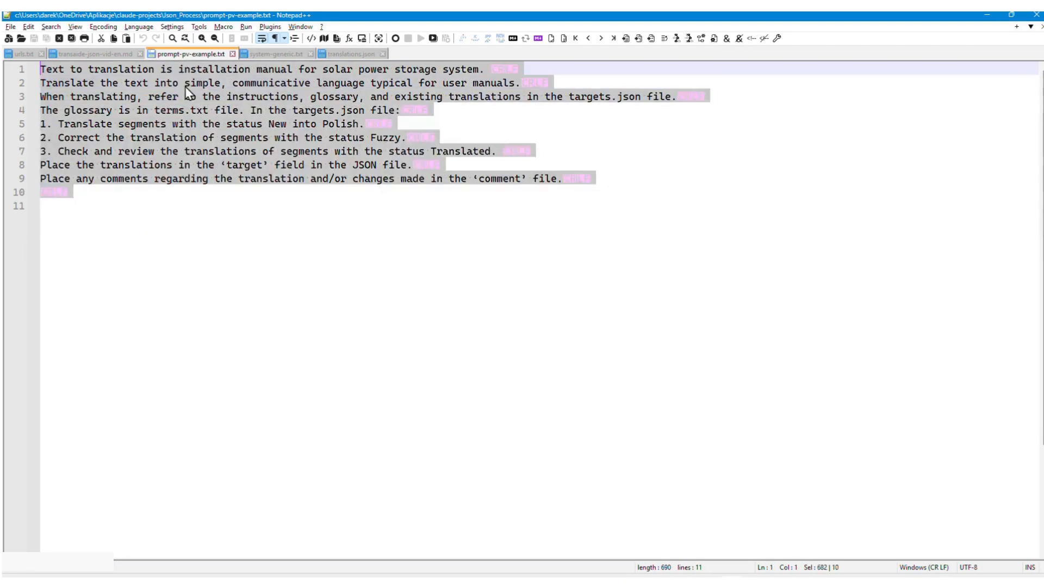
- Return to Google AI Studio, paste the task prompt alongside the two attached files and run it
{"action": "key", "text": "alt+Tab"}
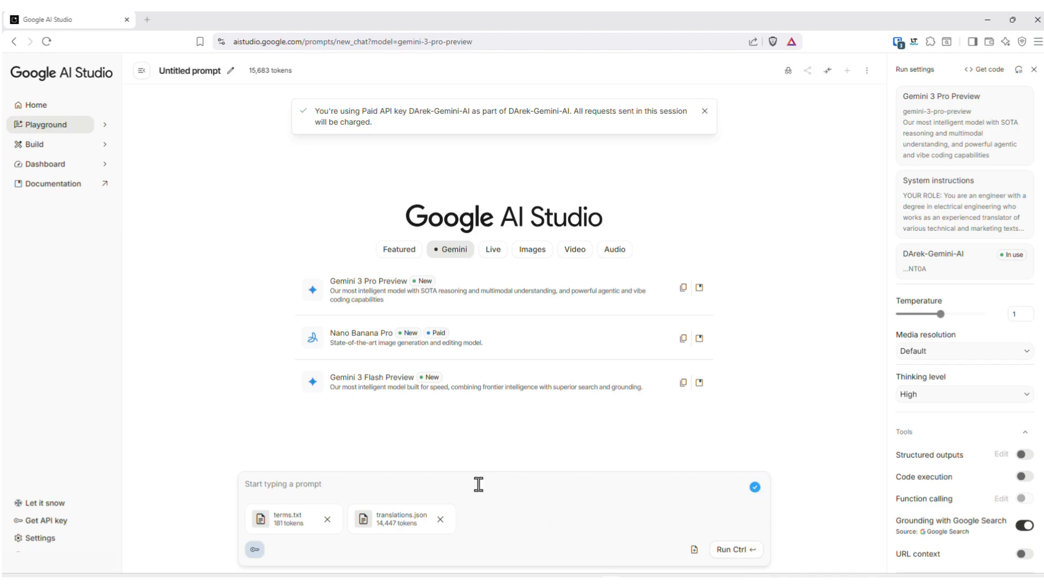
{"action": "key", "text": "ctrl+v"}
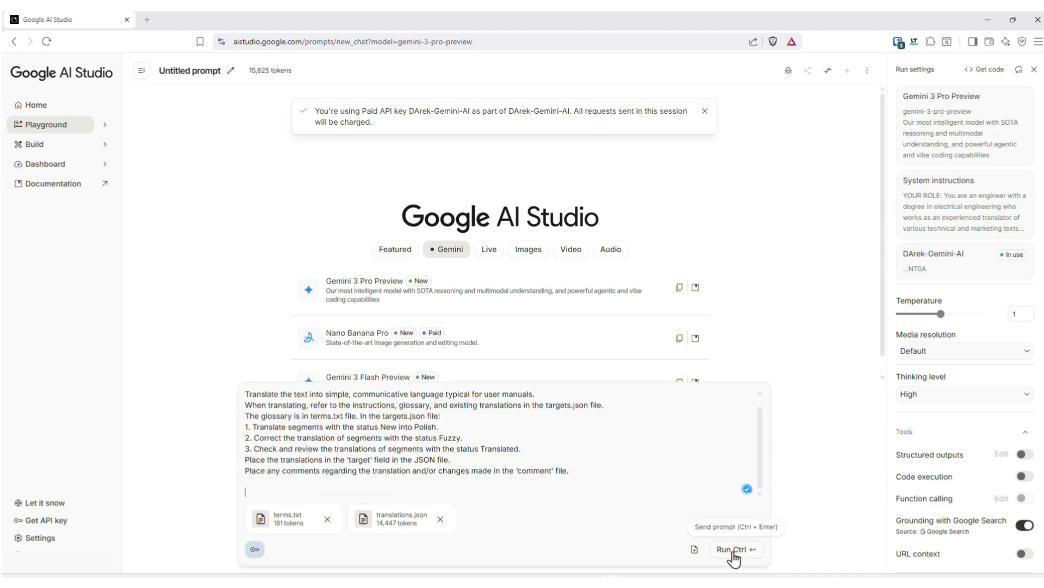
{"action": "left_click", "coordinate": [731, 549]}
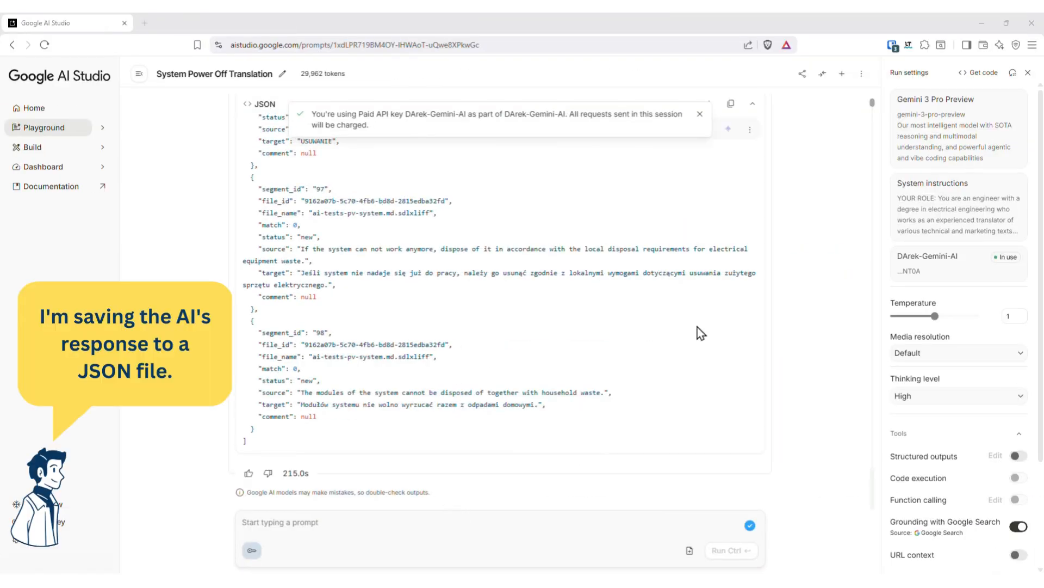
- Dismiss the paid API key notice and copy the model's JSON response as markdown
{"action": "scroll", "coordinate": [696, 332], "scroll_direction": "up", "scroll_amount": 3}
{"action": "scroll", "coordinate": [698, 325], "scroll_direction": "up", "scroll_amount": 2}
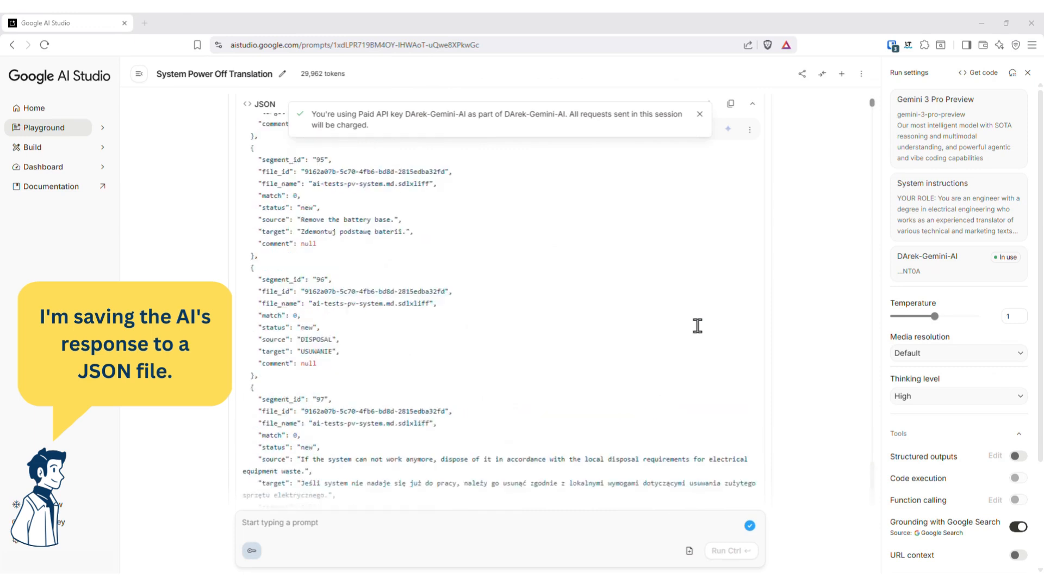
{"action": "left_click", "coordinate": [699, 116]}
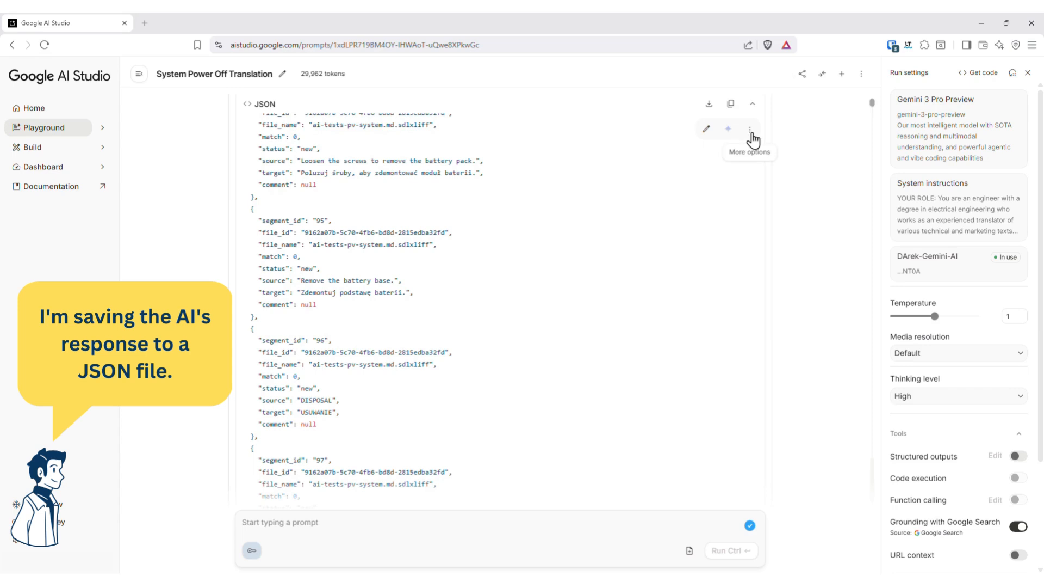
{"action": "left_click", "coordinate": [751, 130]}
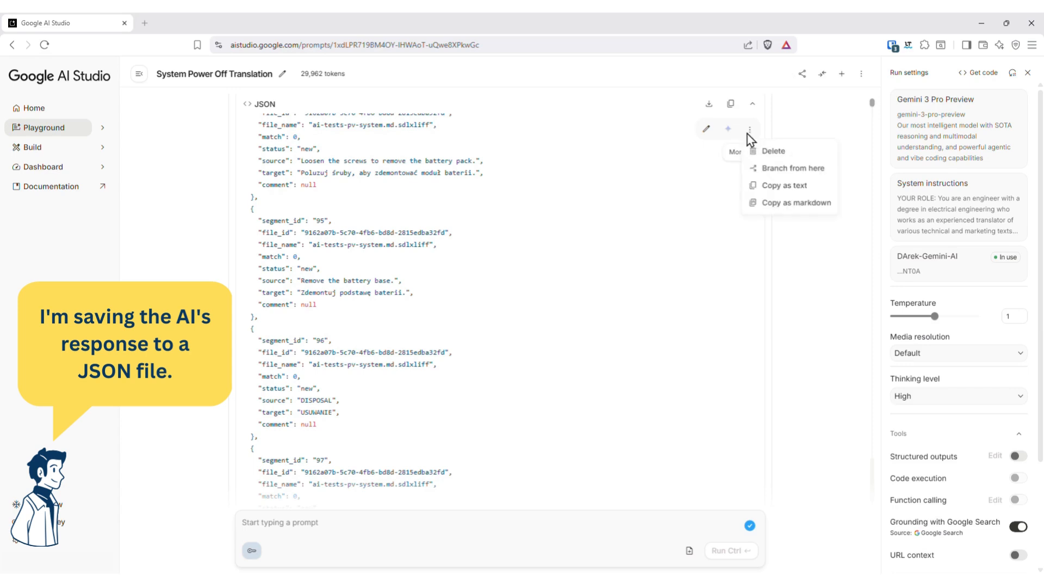
{"action": "left_click", "coordinate": [784, 204]}
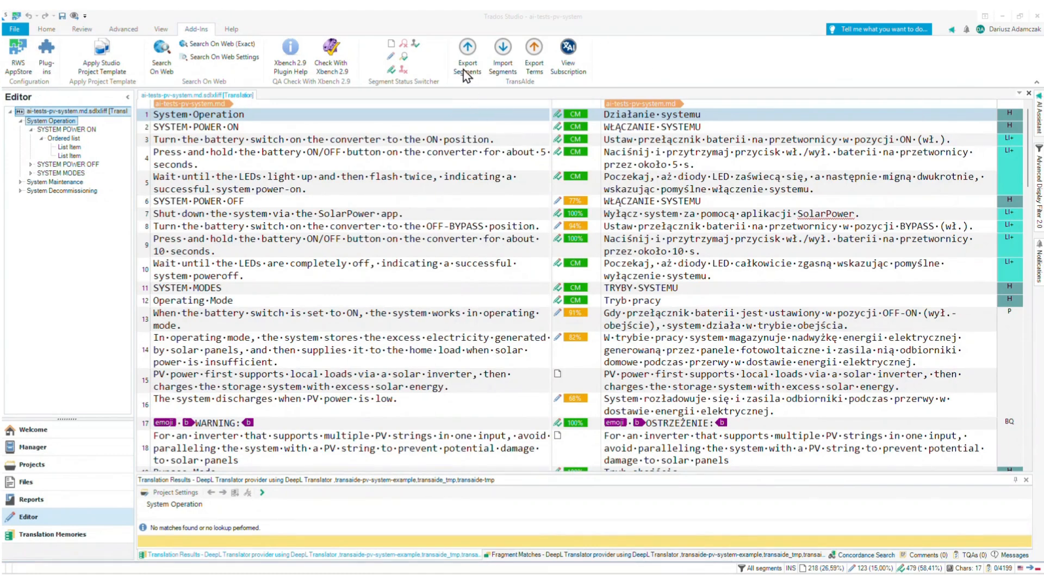
- Switch to Trados Studio, show the TransAIde View and attach the file C:\Projects\transaide\pv-system-ai-tests\translated.json
{"action": "left_click", "coordinate": [161, 29]}
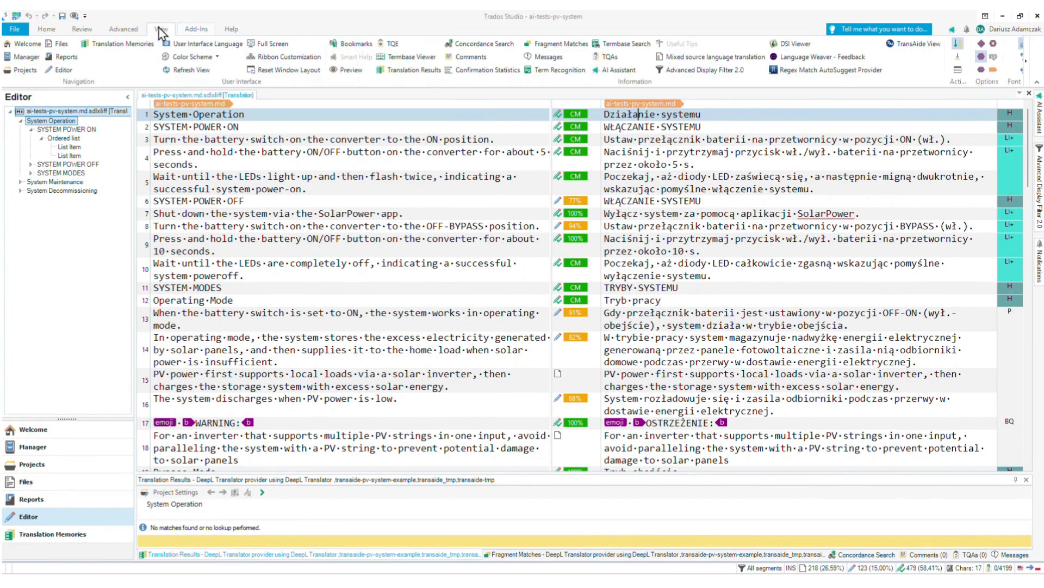
{"action": "left_click", "coordinate": [900, 44]}
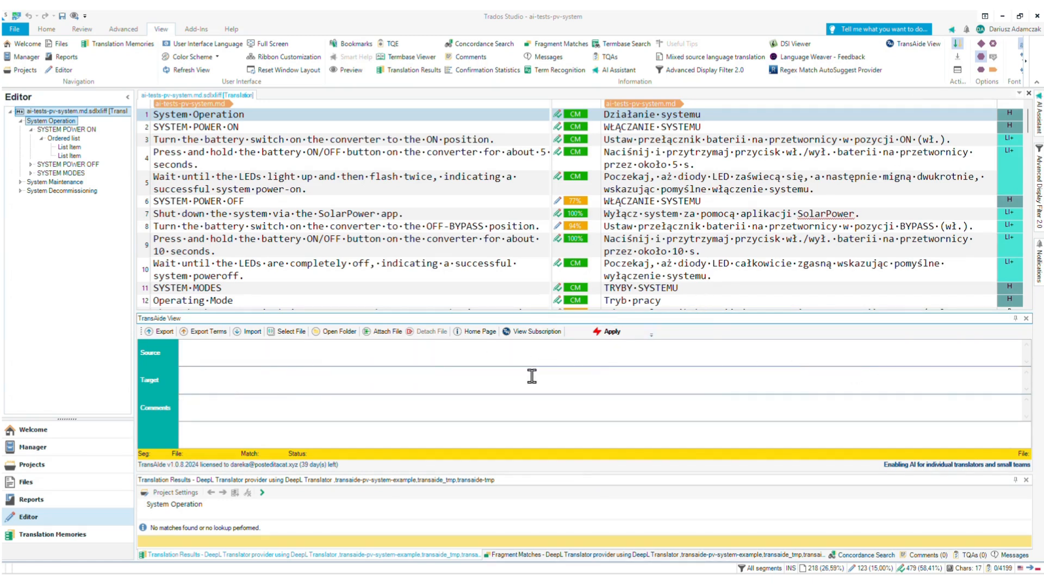
{"action": "left_click", "coordinate": [287, 333]}
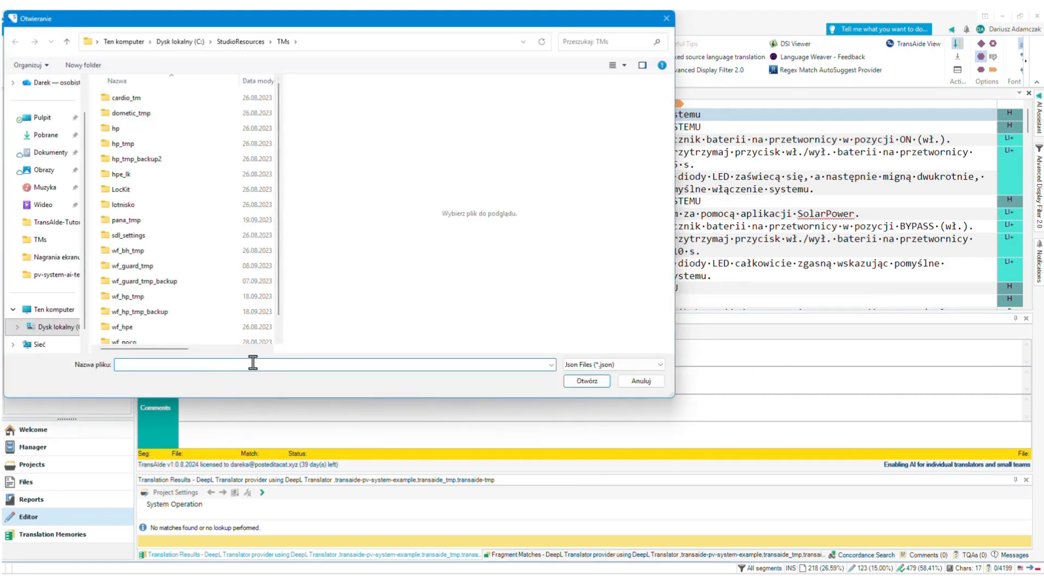
{"action": "key", "text": "ctrl+v"}
{"action": "left_click", "coordinate": [588, 380]}
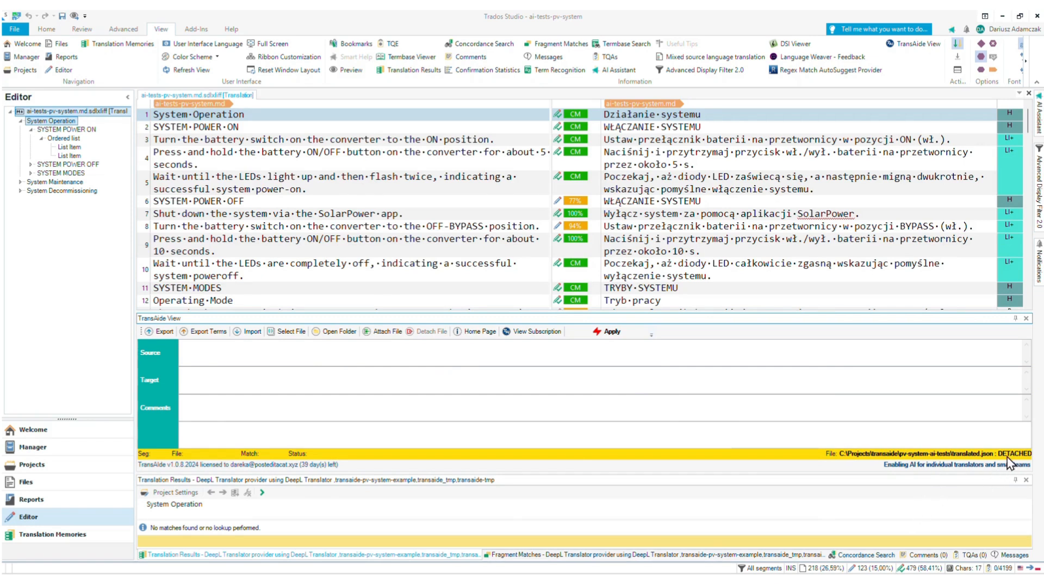
{"action": "left_click", "coordinate": [384, 335]}
- Check the AI suggestions for segments 3 and 6, and apply the suggested translation to segment 8
{"action": "left_click", "coordinate": [656, 139]}
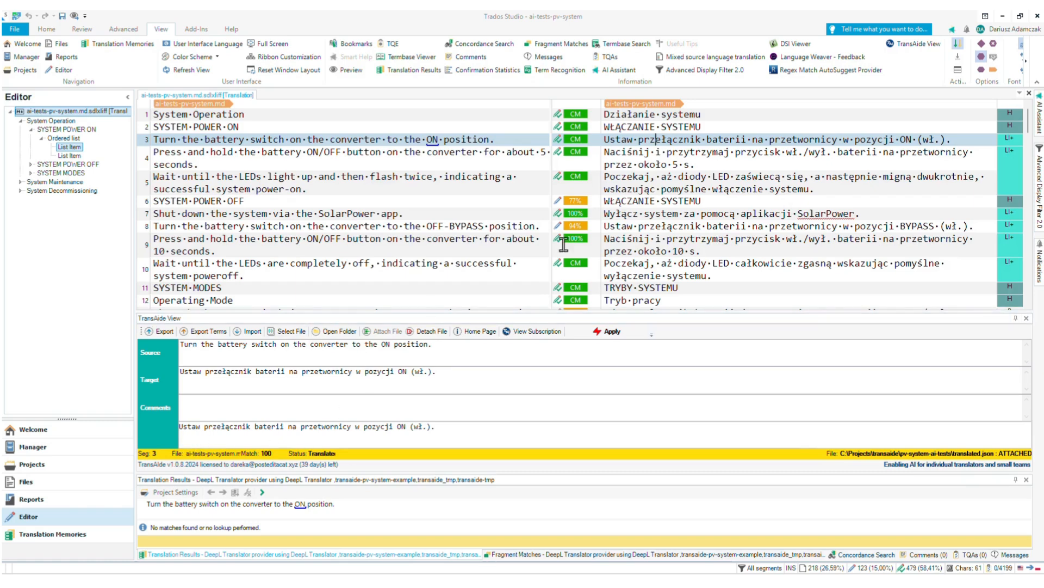
{"action": "left_click", "coordinate": [679, 201]}
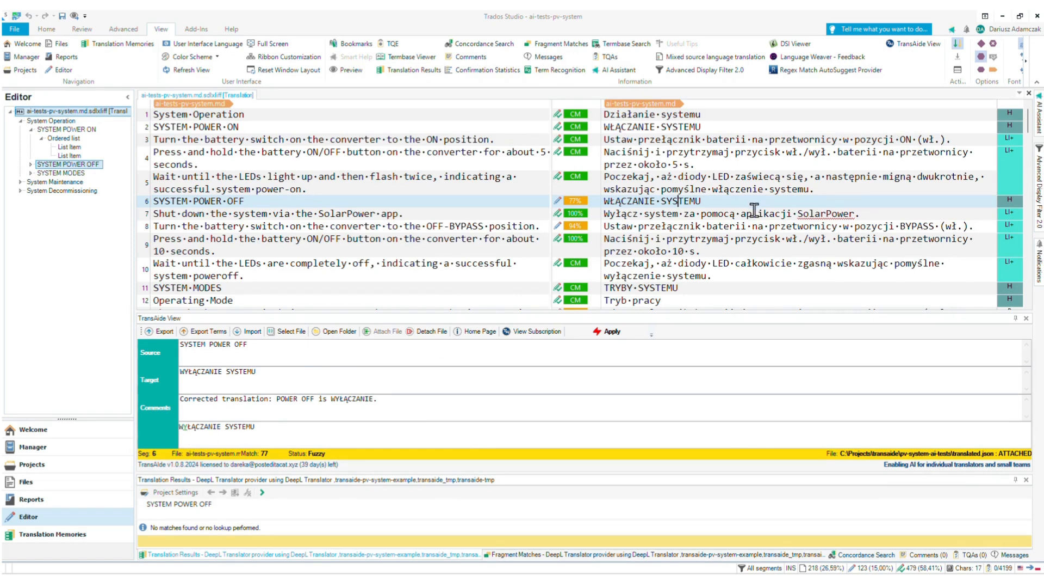
{"action": "left_click", "coordinate": [712, 227]}
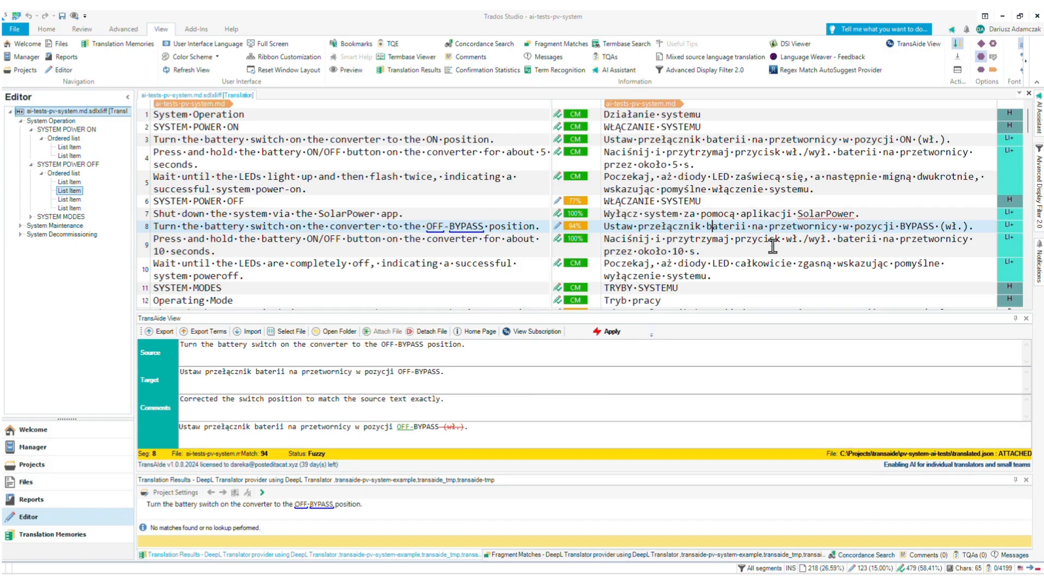
{"action": "left_click", "coordinate": [602, 334]}
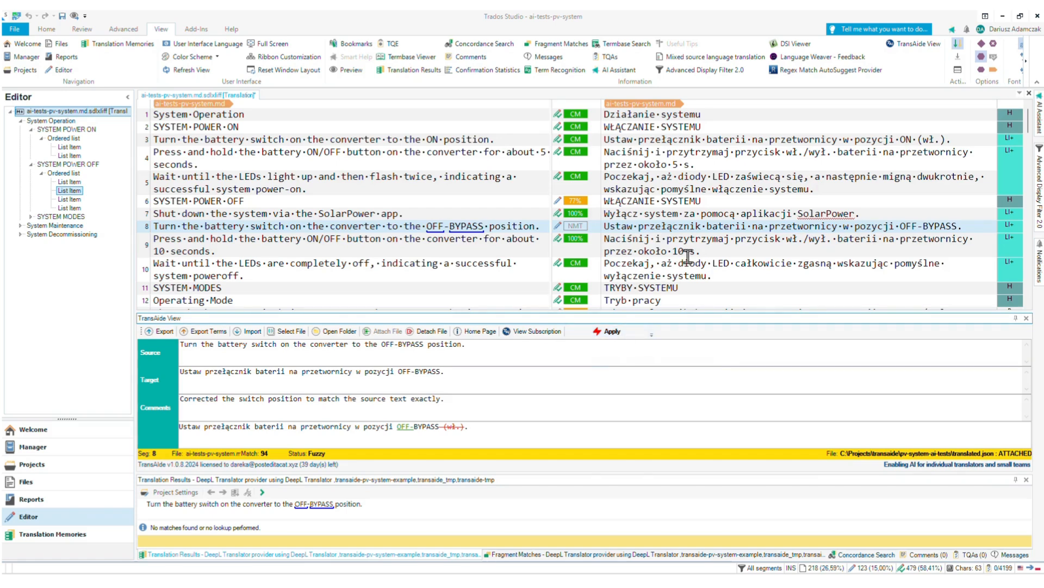
- Examine the AI translations, comments and marked changes for segments 16, 15, 13 and 10 in the TransAIde View
{"action": "scroll", "coordinate": [689, 254], "scroll_direction": "down", "scroll_amount": 2}
{"action": "scroll", "coordinate": [690, 254], "scroll_direction": "down", "scroll_amount": 2}
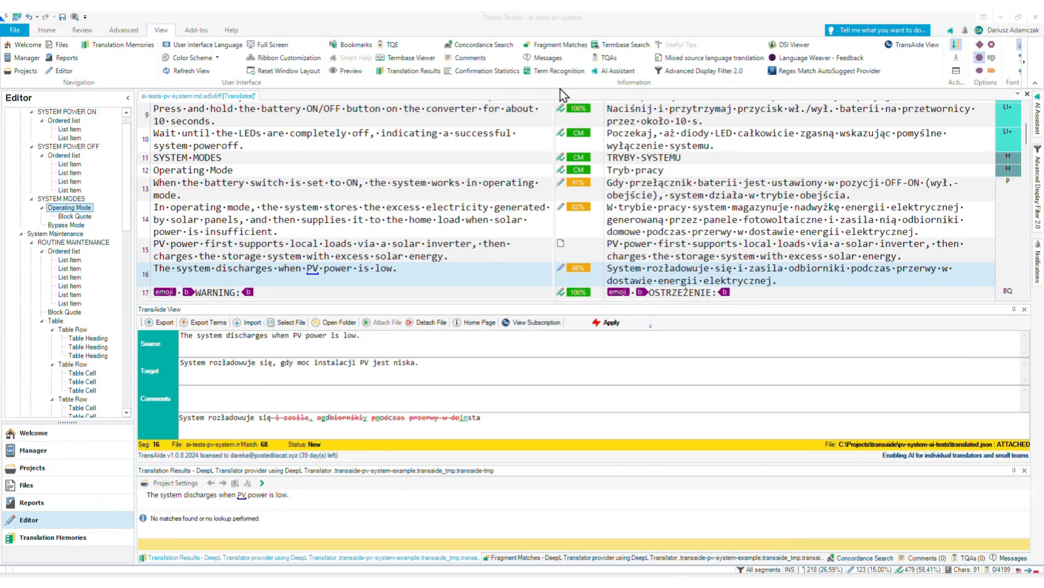
{"action": "left_click", "coordinate": [680, 245]}
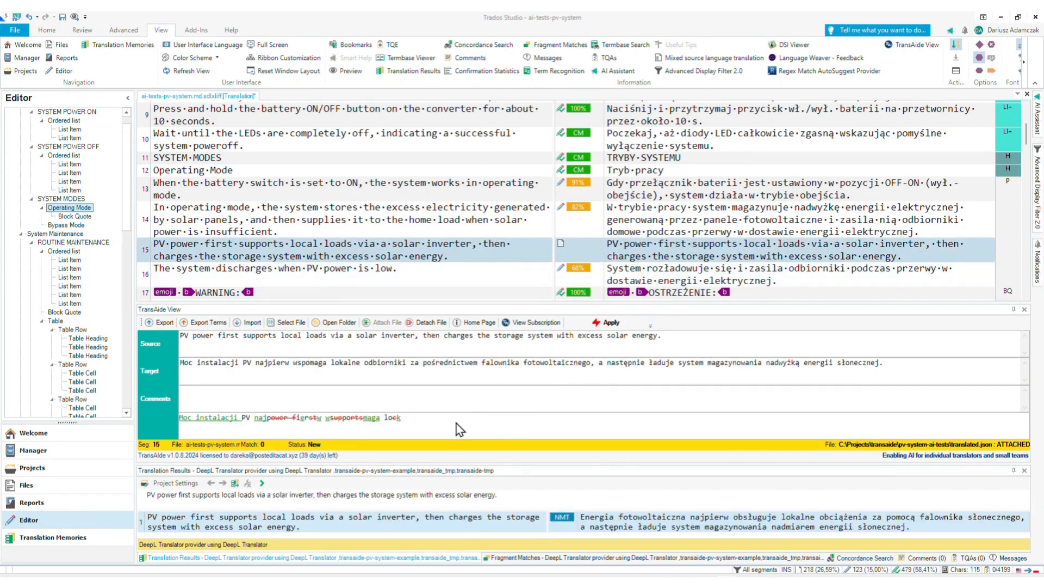
{"action": "left_click", "coordinate": [680, 187]}
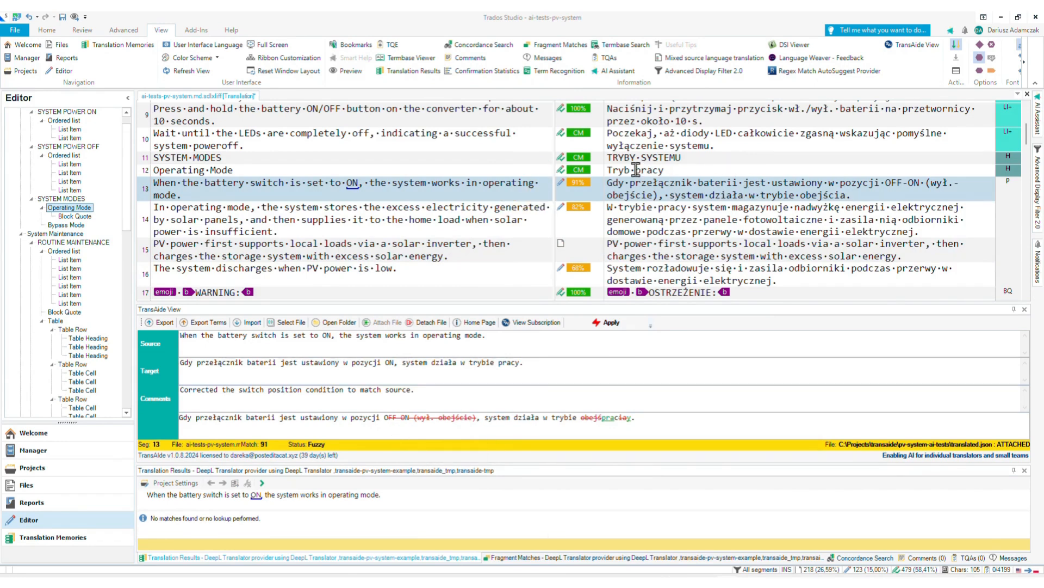
{"action": "left_click", "coordinate": [653, 139]}
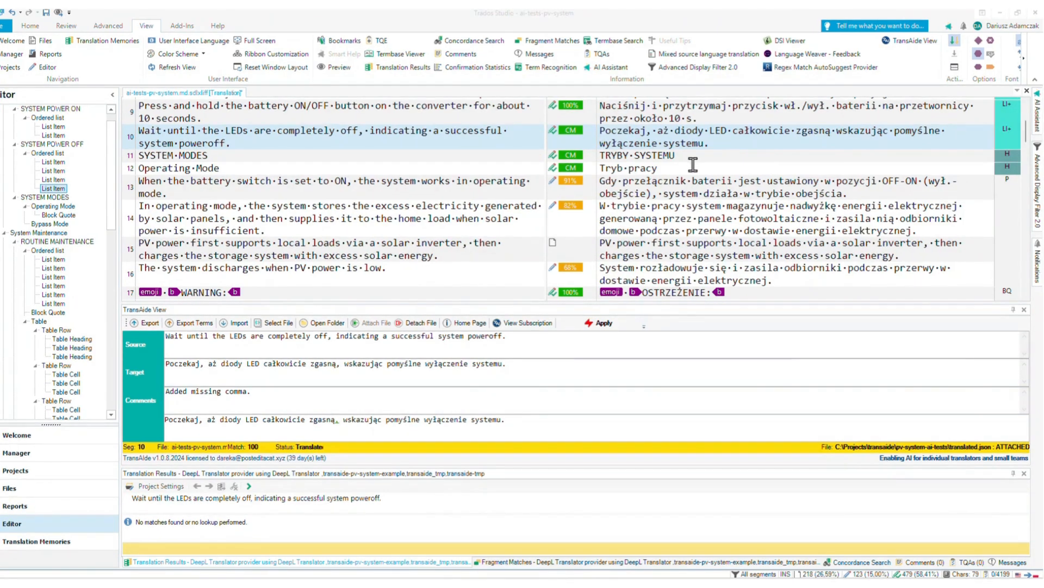
- Check the AI suggestion, comment and marked changes for the locked segment 24, "ROUTINE MAINTENANCE", in the TransAIde View
{"action": "scroll", "coordinate": [695, 170], "scroll_direction": "down", "scroll_amount": 2}
{"action": "scroll", "coordinate": [690, 171], "scroll_direction": "down", "scroll_amount": 5}
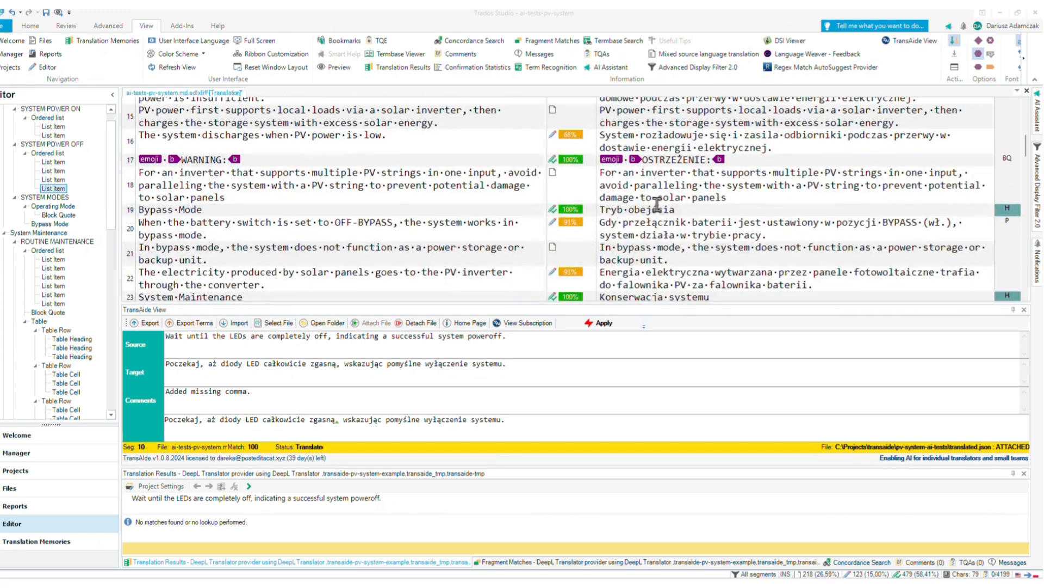
{"action": "scroll", "coordinate": [654, 210], "scroll_direction": "down", "scroll_amount": 1}
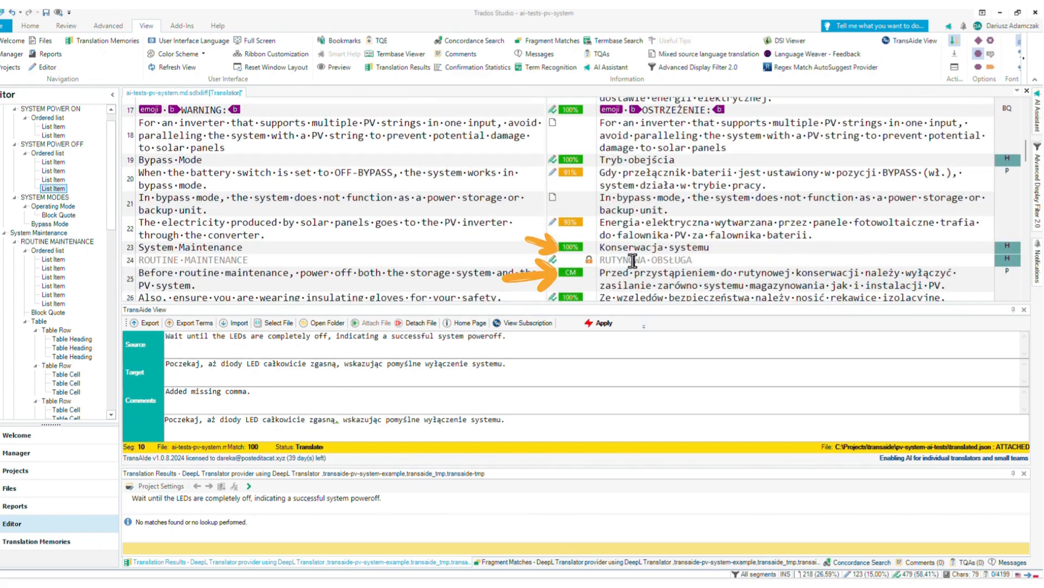
{"action": "left_click", "coordinate": [632, 260]}
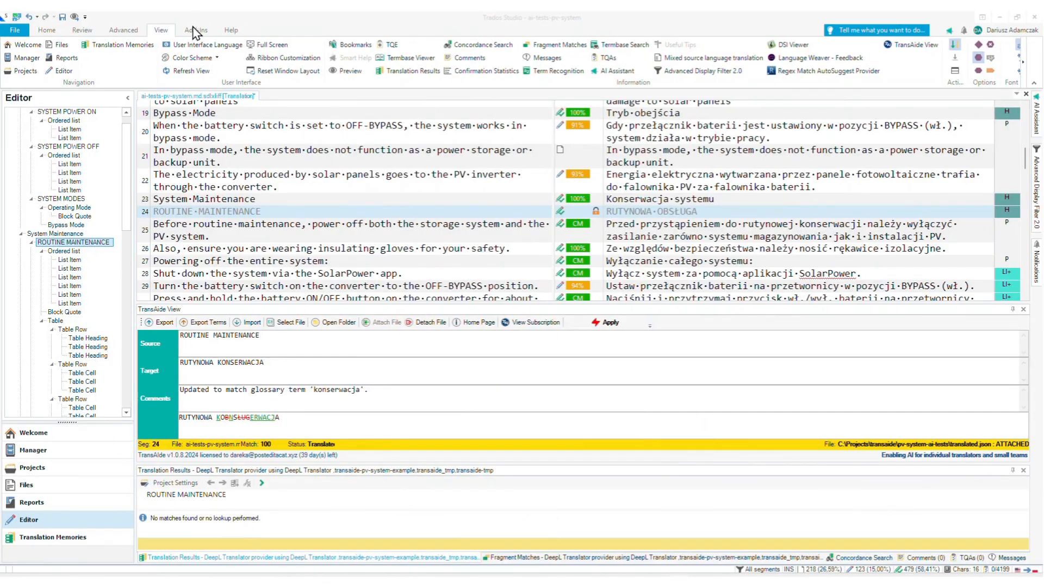
- Import all AI translations from the JSON file c:\Projects\transaide\pv-system-ai-tests\translated.json, from the first segment to the end of the target
{"action": "left_click", "coordinate": [196, 29]}
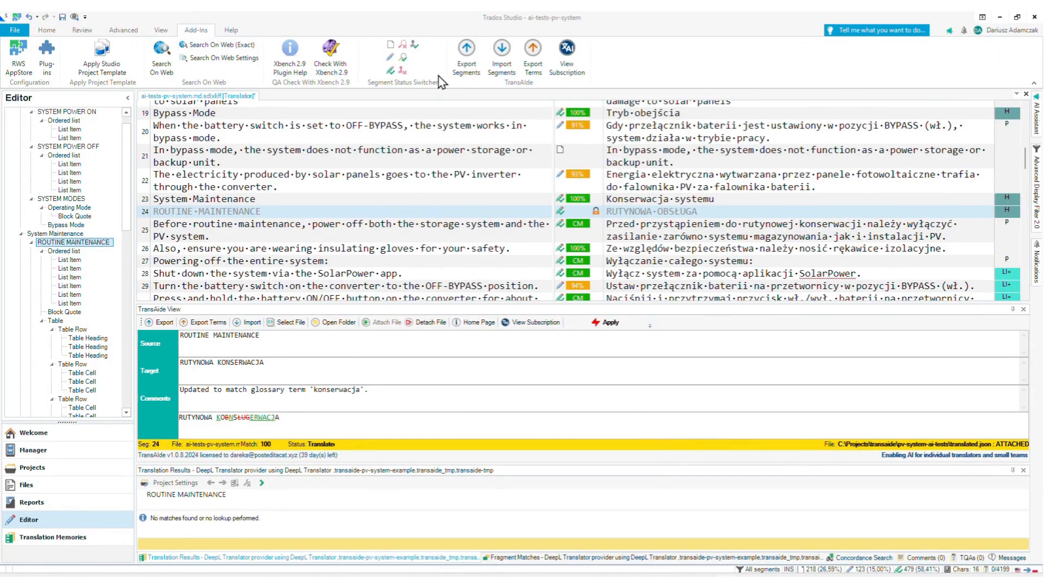
{"action": "left_click", "coordinate": [503, 54]}
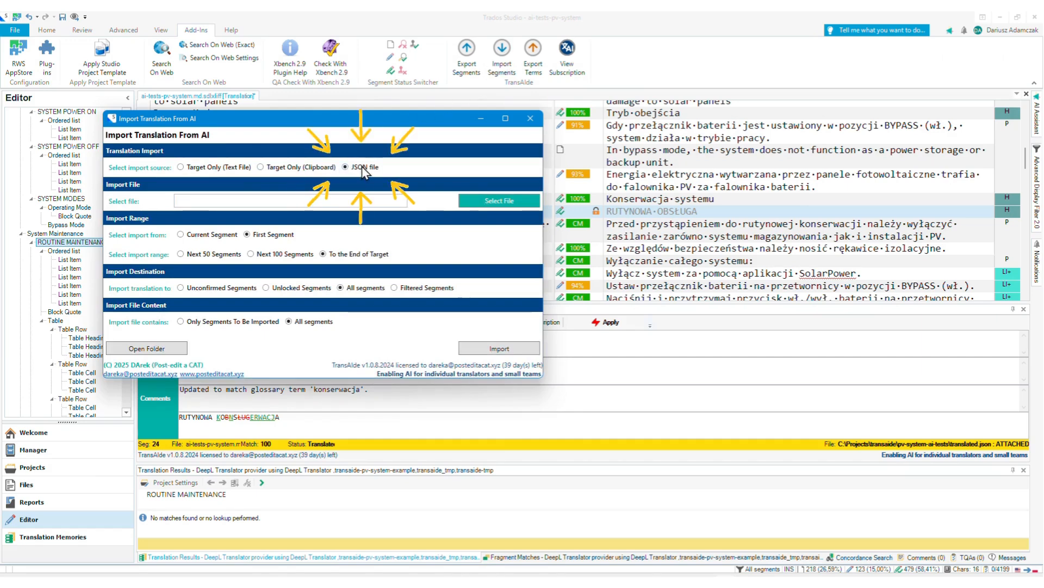
{"action": "left_click", "coordinate": [301, 201]}
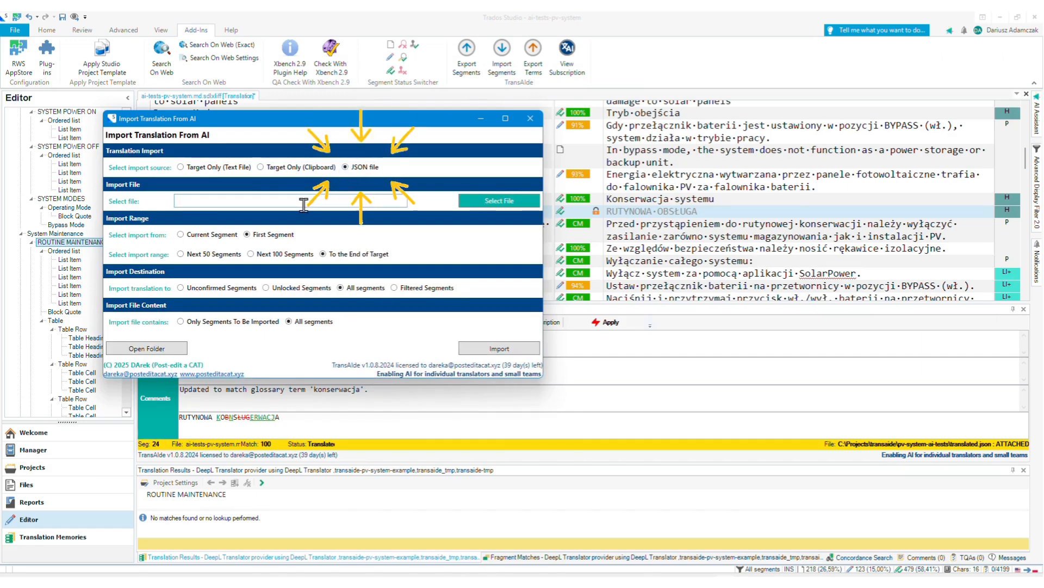
{"action": "type", "text": "c:\\Projects\\transaide\\pv-system-ai-tests\\translated.json"}
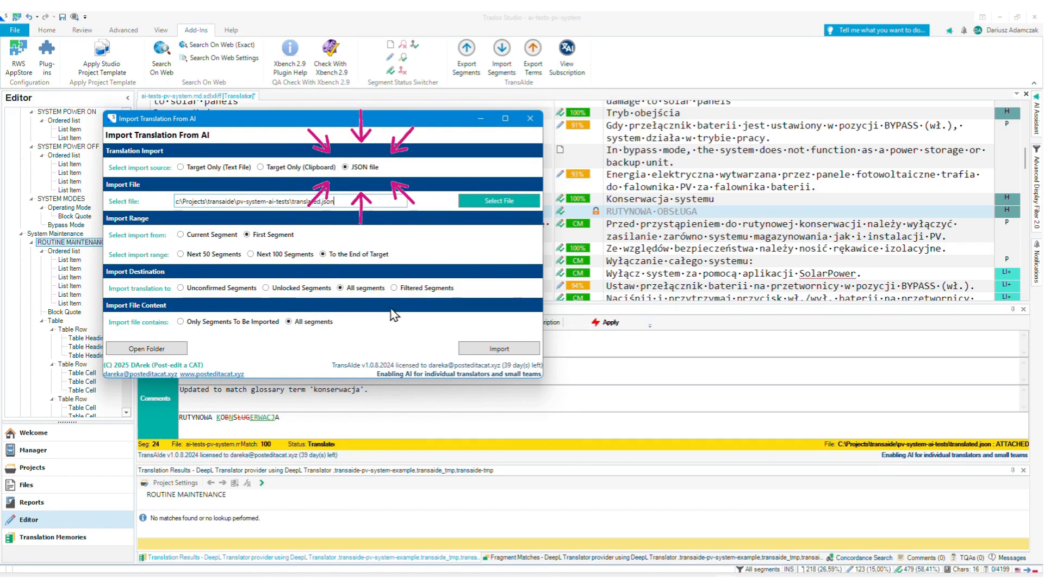
{"action": "left_click", "coordinate": [487, 349]}
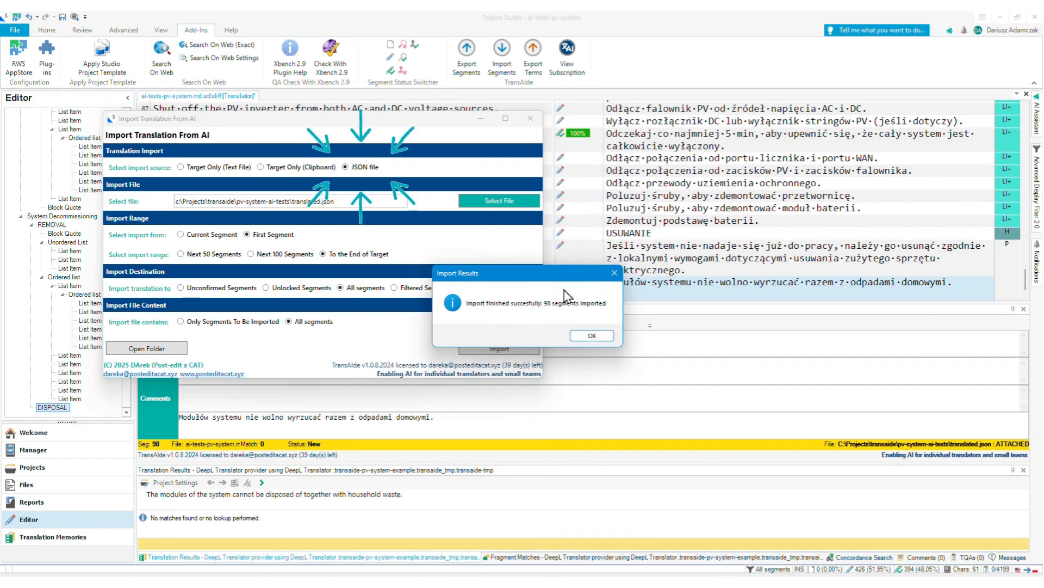
{"action": "left_click", "coordinate": [591, 335]}
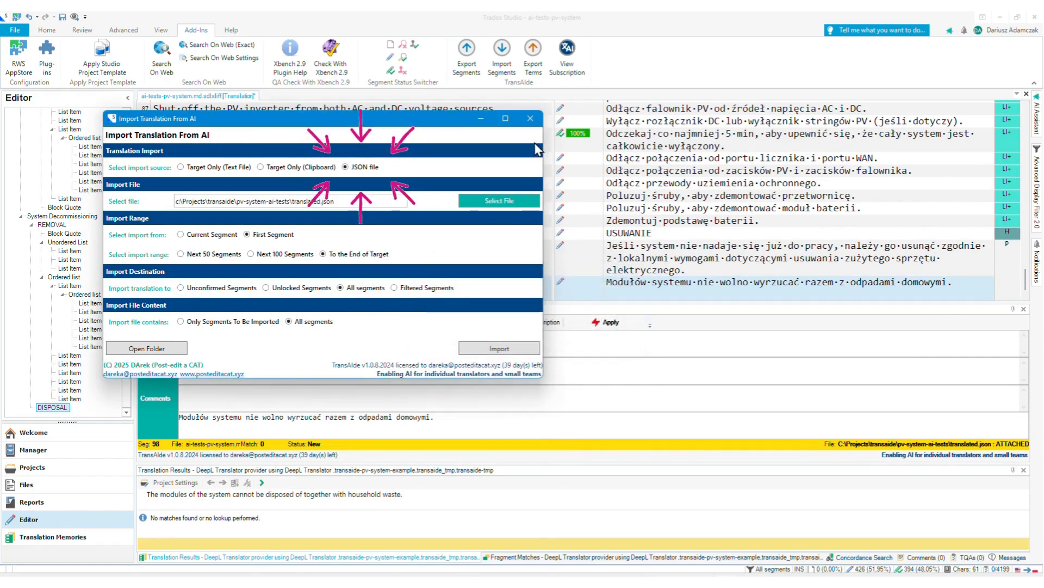
{"action": "left_click", "coordinate": [531, 118]}
- Review the imported translations, statuses and AI comments of segments 1, 8, 6 and 10 in the editor
{"action": "scroll", "coordinate": [773, 214], "scroll_direction": "up", "scroll_amount": 15}
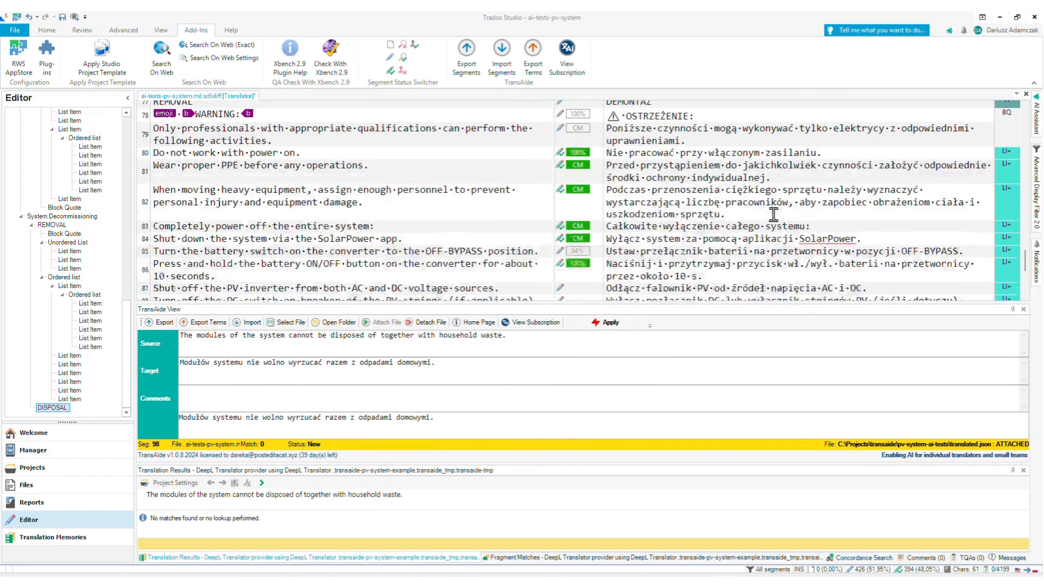
{"action": "scroll", "coordinate": [787, 216], "scroll_direction": "up", "scroll_amount": 13}
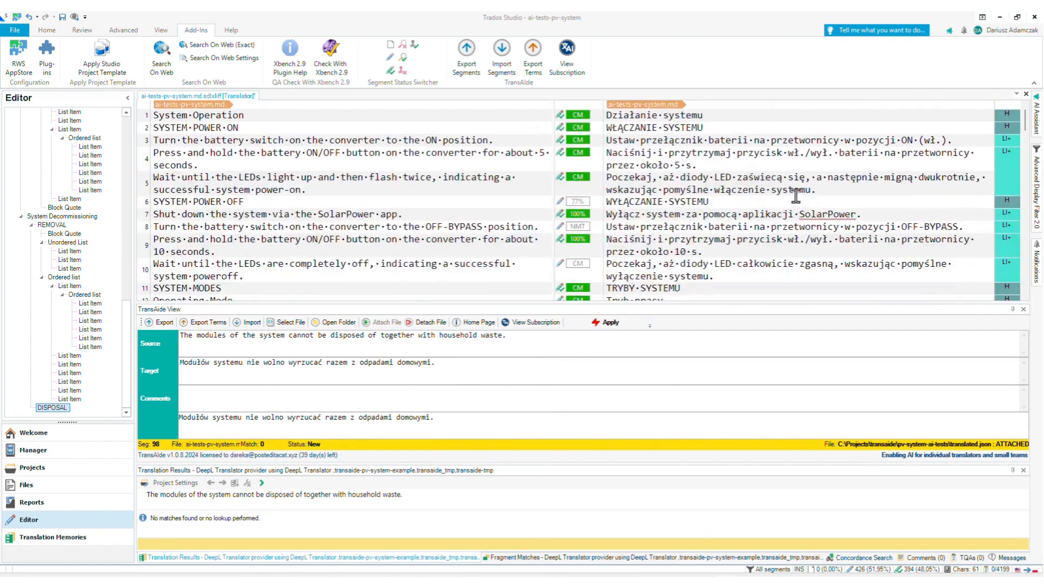
{"action": "left_click", "coordinate": [677, 115]}
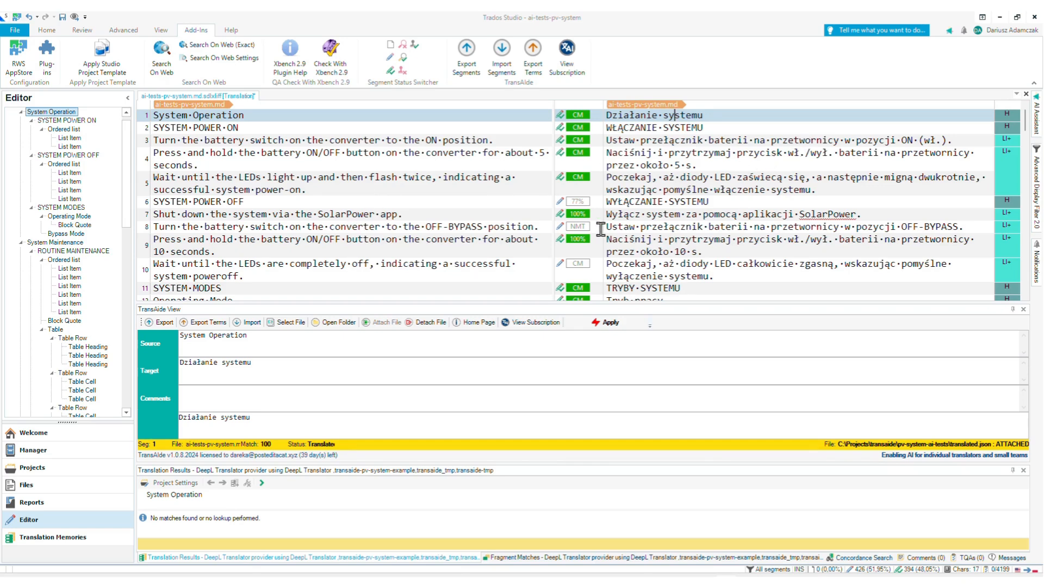
{"action": "left_click", "coordinate": [686, 226]}
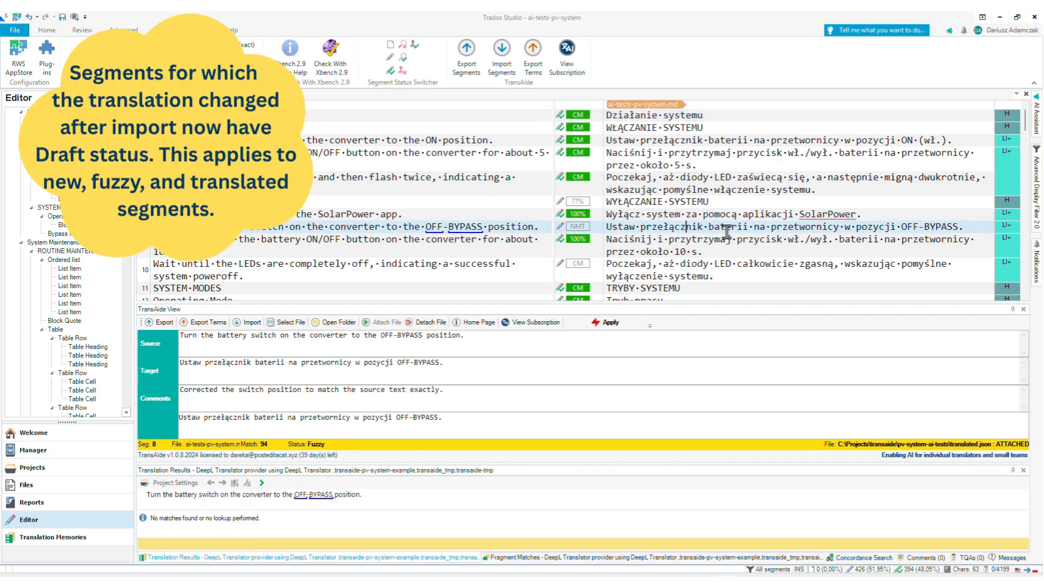
{"action": "scroll", "coordinate": [797, 232], "scroll_direction": "down", "scroll_amount": 2}
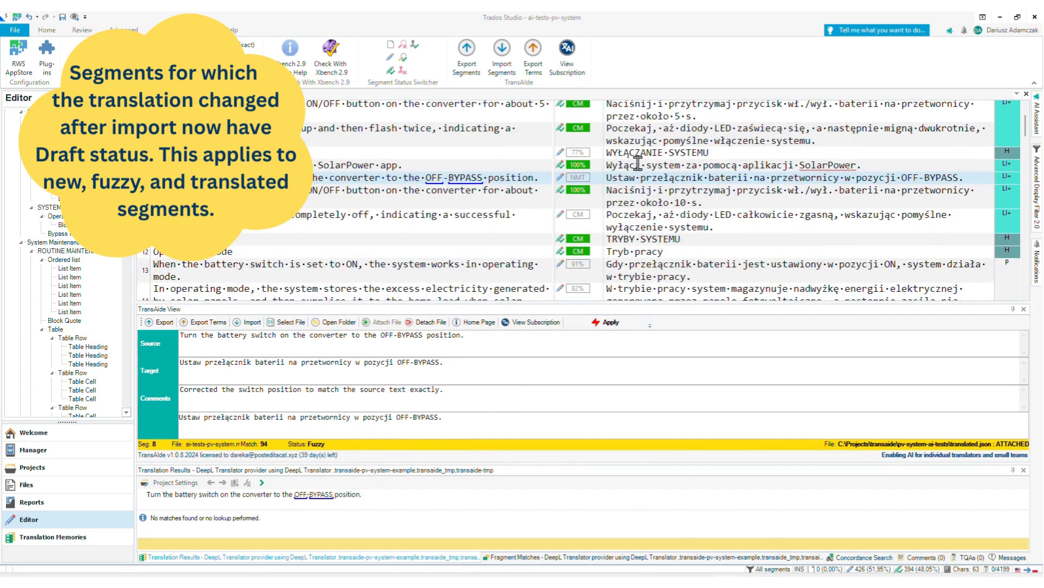
{"action": "left_click", "coordinate": [657, 153]}
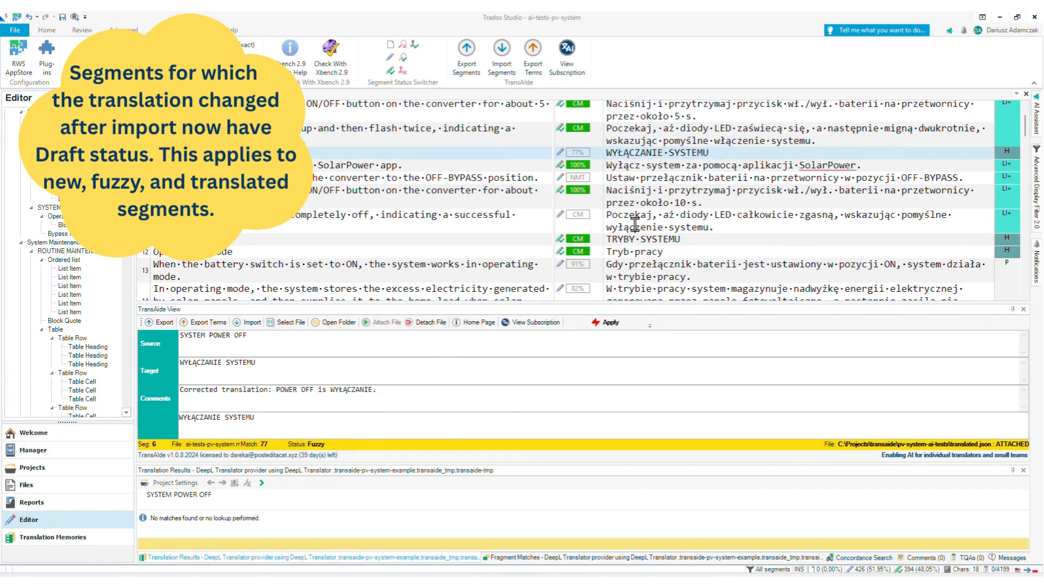
{"action": "left_click", "coordinate": [687, 218]}
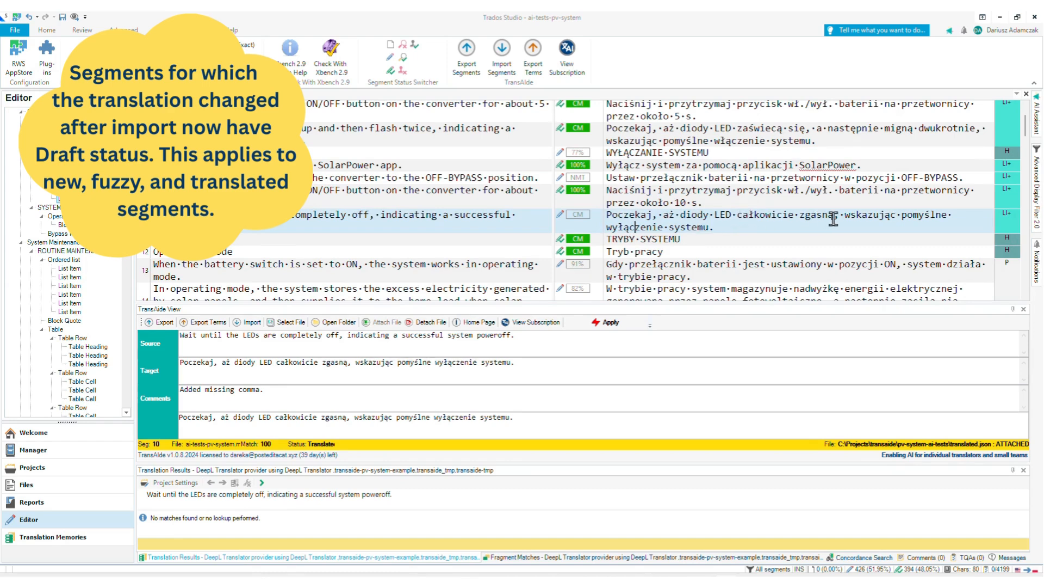
- Compare the target text of locked segment 24 with its AI suggestion after the import, and look over the neighbouring segments
{"action": "scroll", "coordinate": [837, 217], "scroll_direction": "down", "scroll_amount": 2}
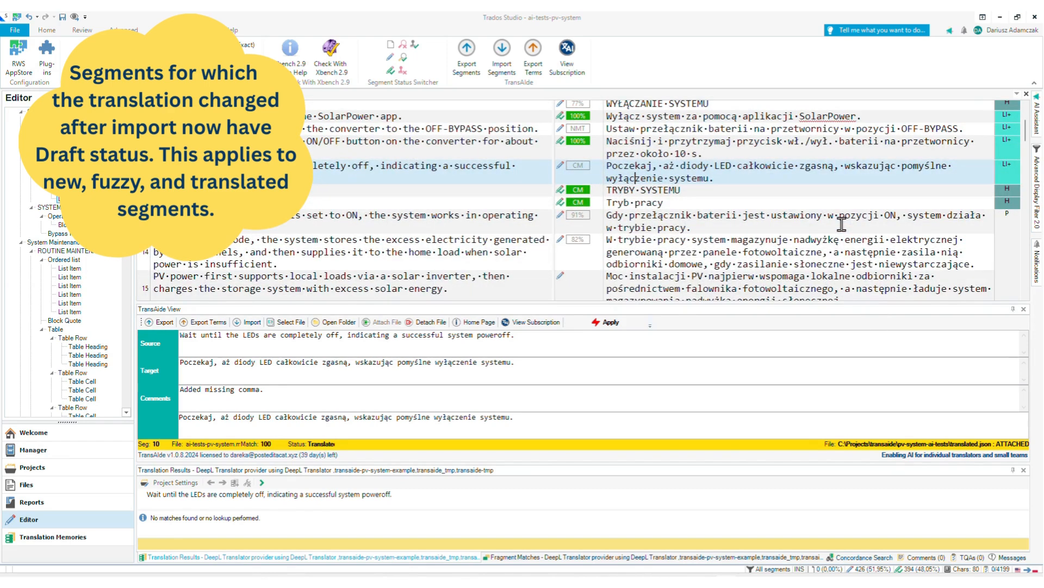
{"action": "scroll", "coordinate": [841, 223], "scroll_direction": "down", "scroll_amount": 6}
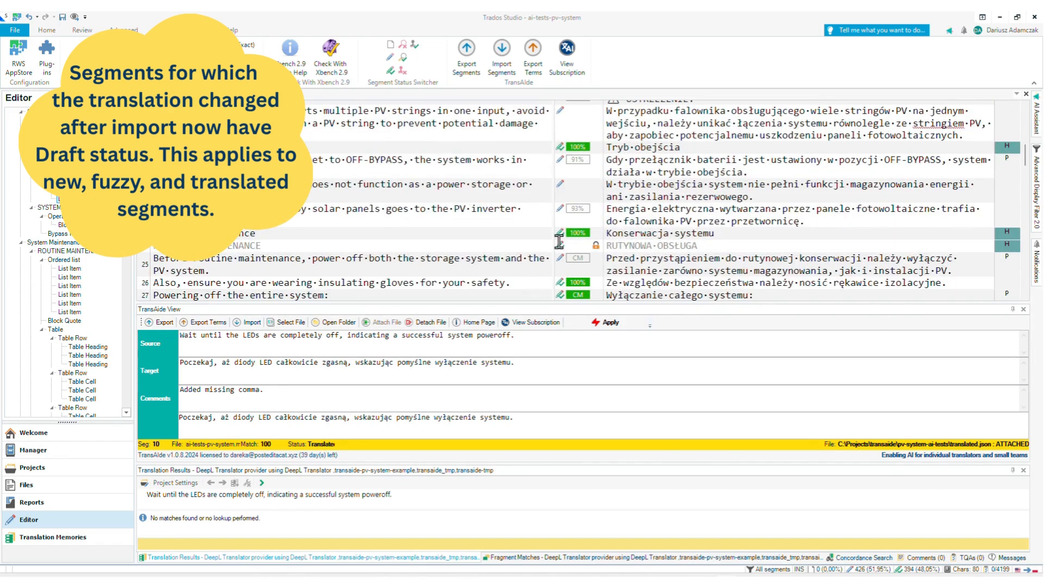
{"action": "left_click", "coordinate": [630, 245]}
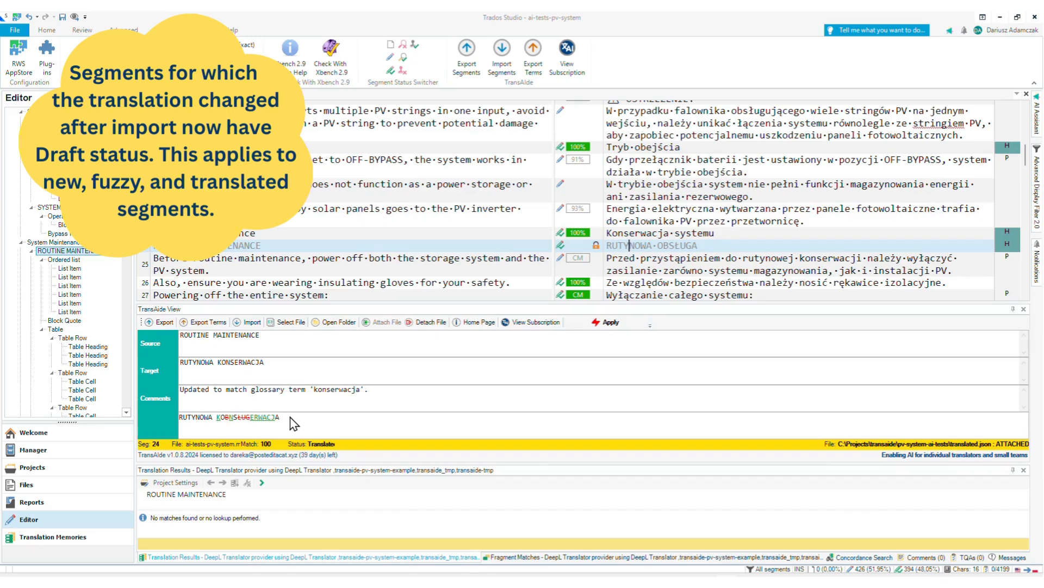
{"action": "scroll", "coordinate": [758, 251], "scroll_direction": "down", "scroll_amount": 2}
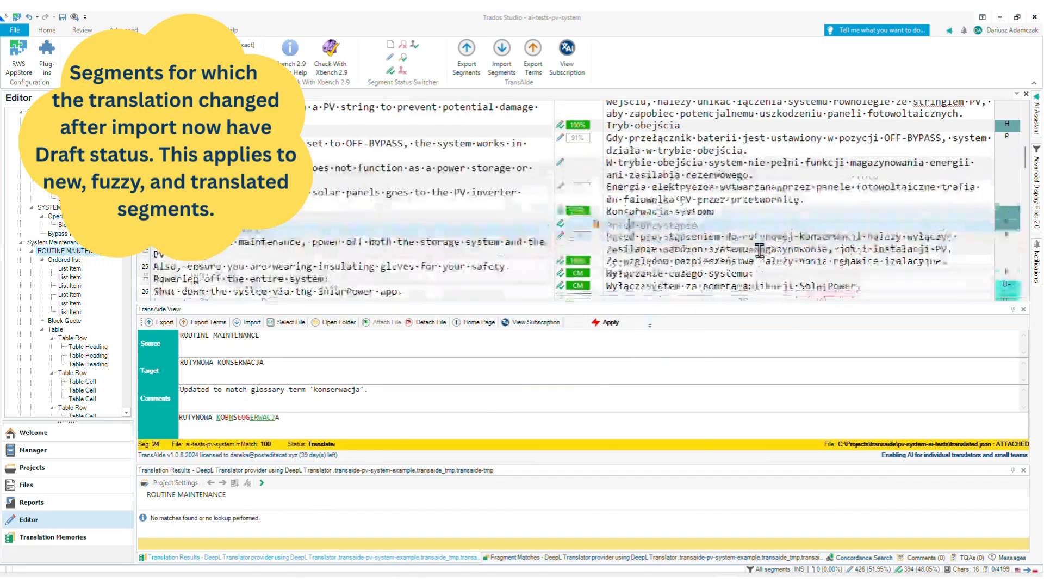